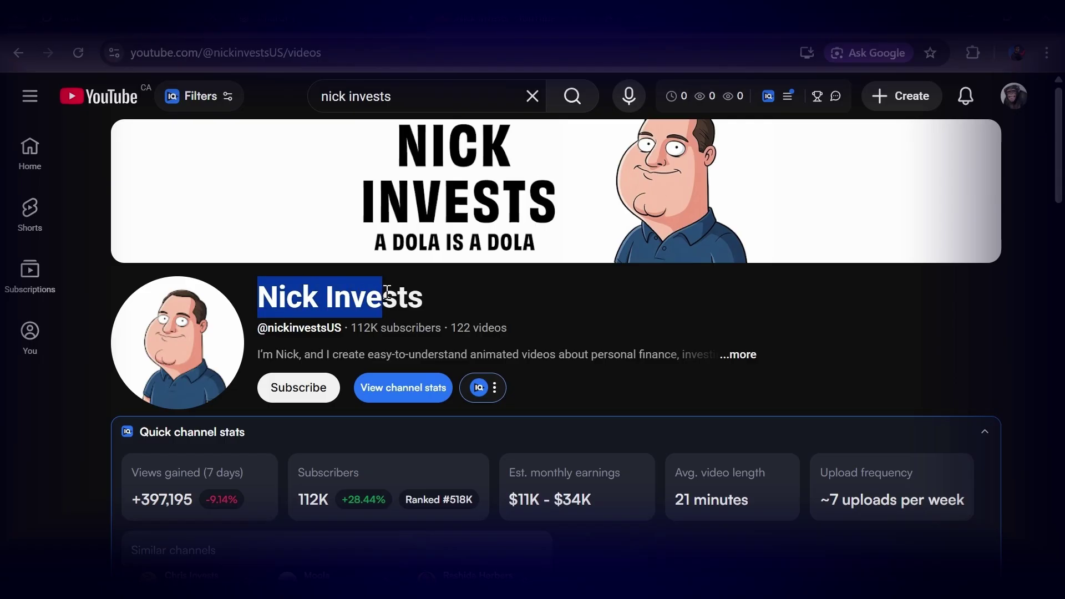
pyautogui.click(347, 324)
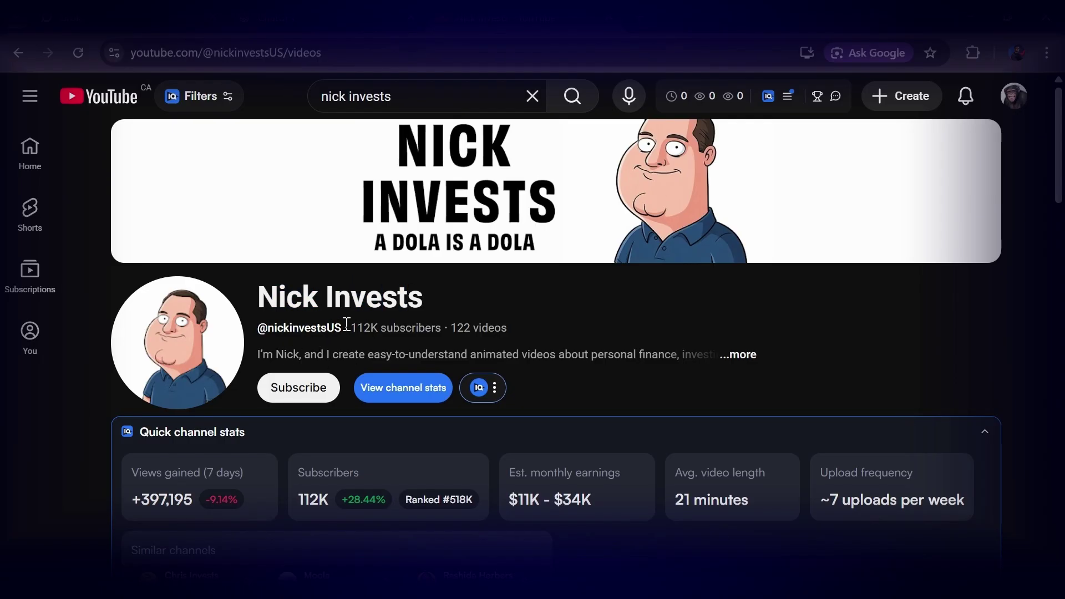
pyautogui.click(315, 352)
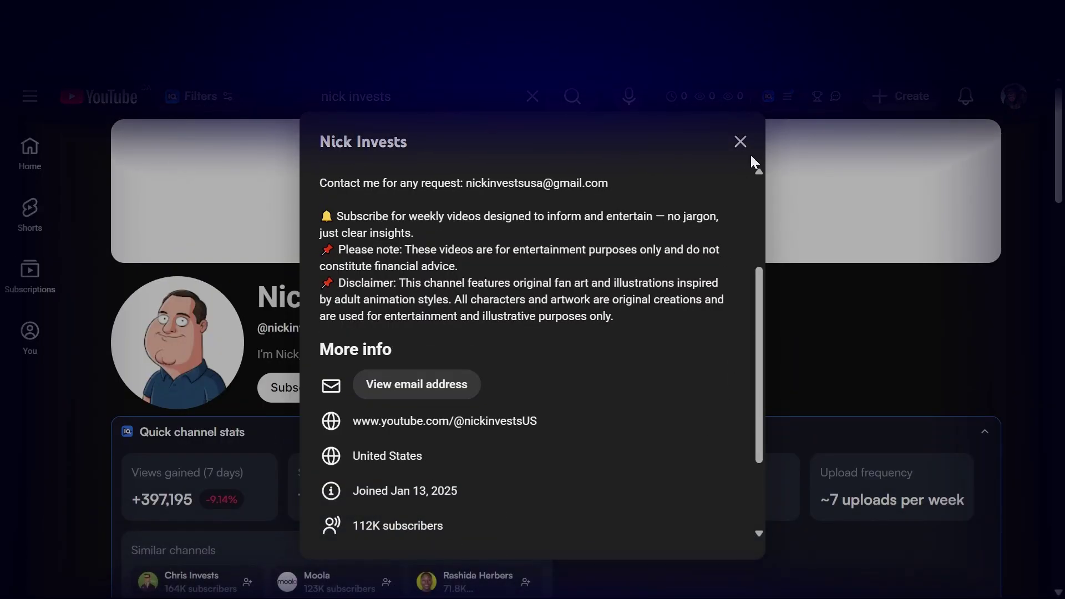
pyautogui.click(741, 141)
pyautogui.scroll(-6, 411, 454)
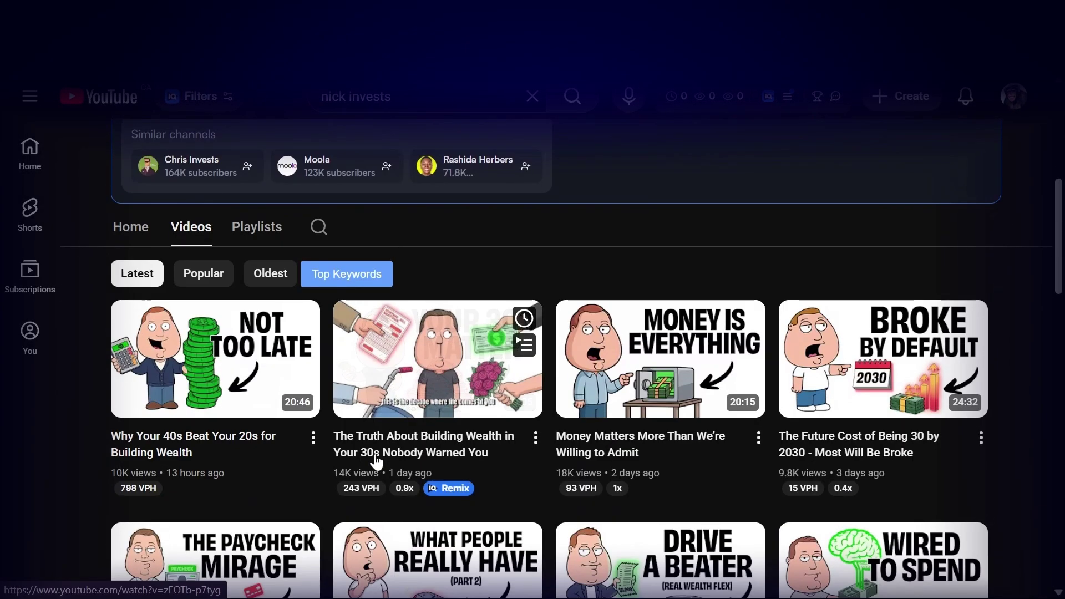
pyautogui.scroll(-2, 352, 483)
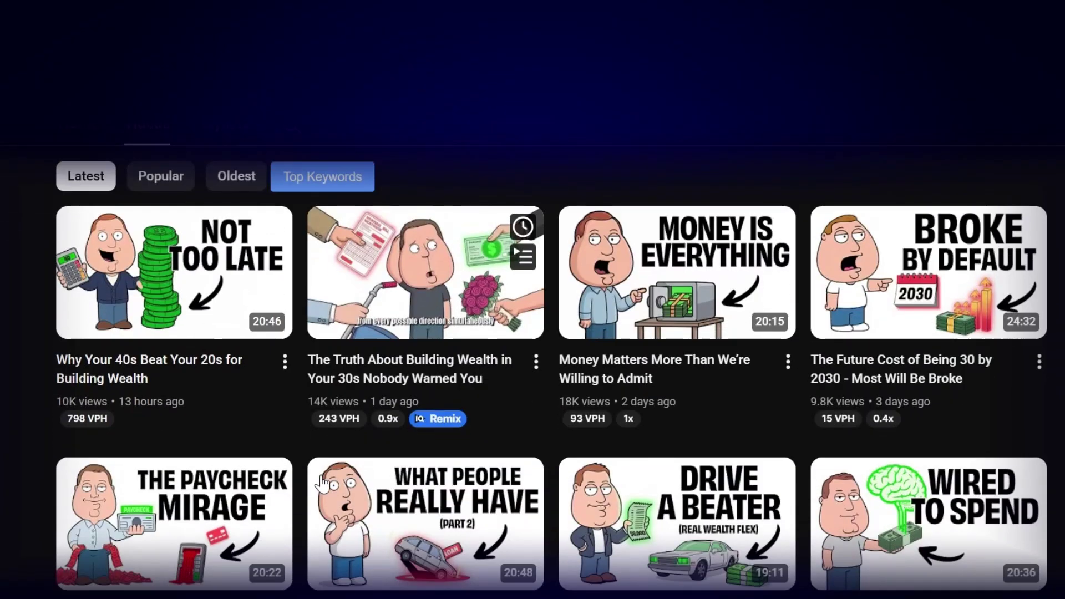
pyautogui.scroll(-3, 296, 498)
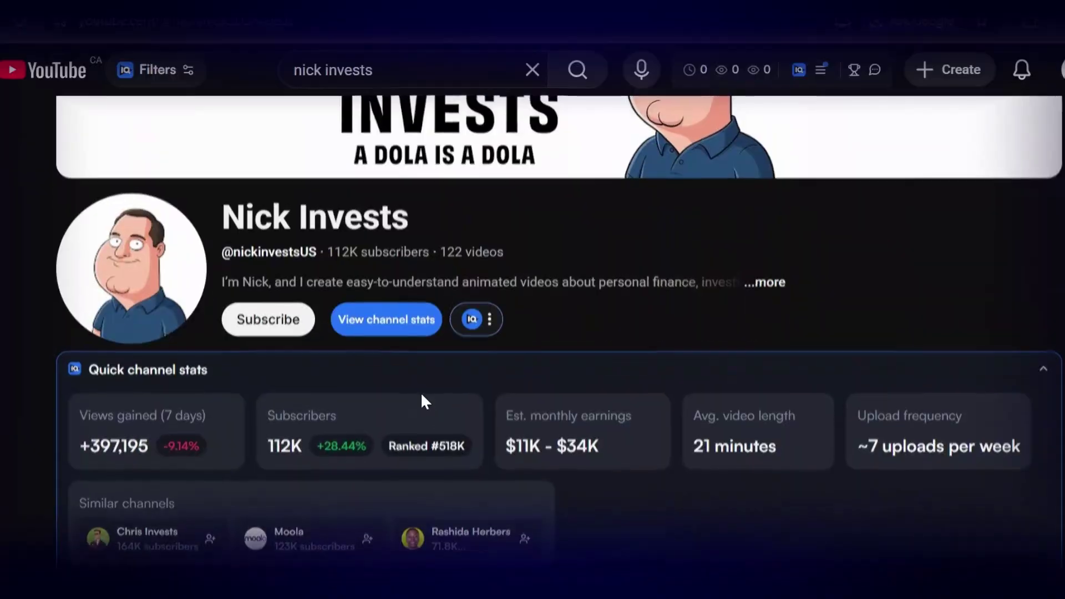
pyautogui.scroll(1, 433, 412)
pyautogui.scroll(-1, 421, 409)
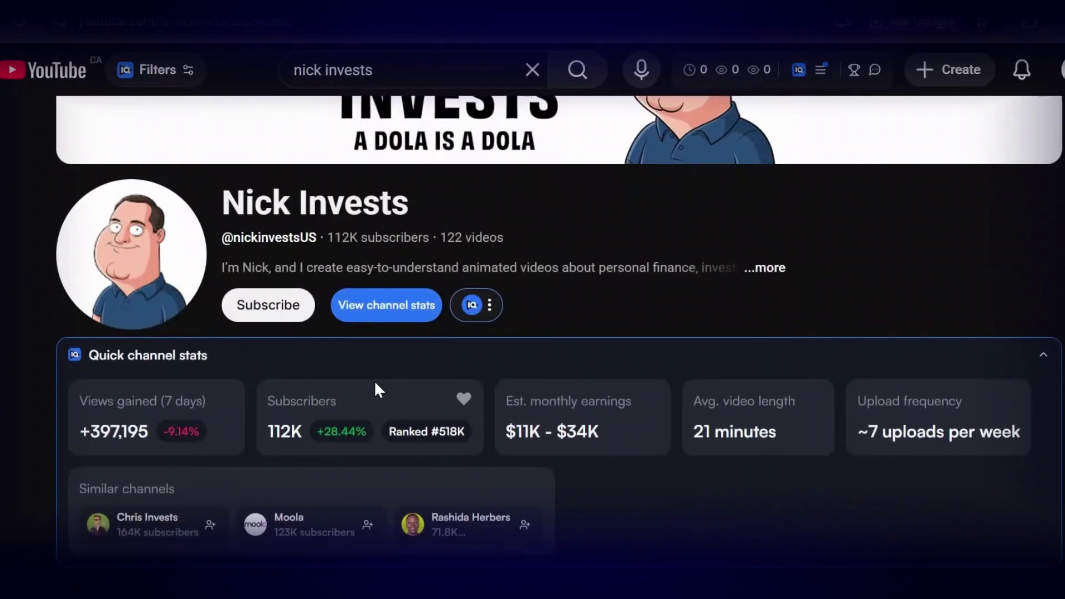
pyautogui.scroll(2, 375, 388)
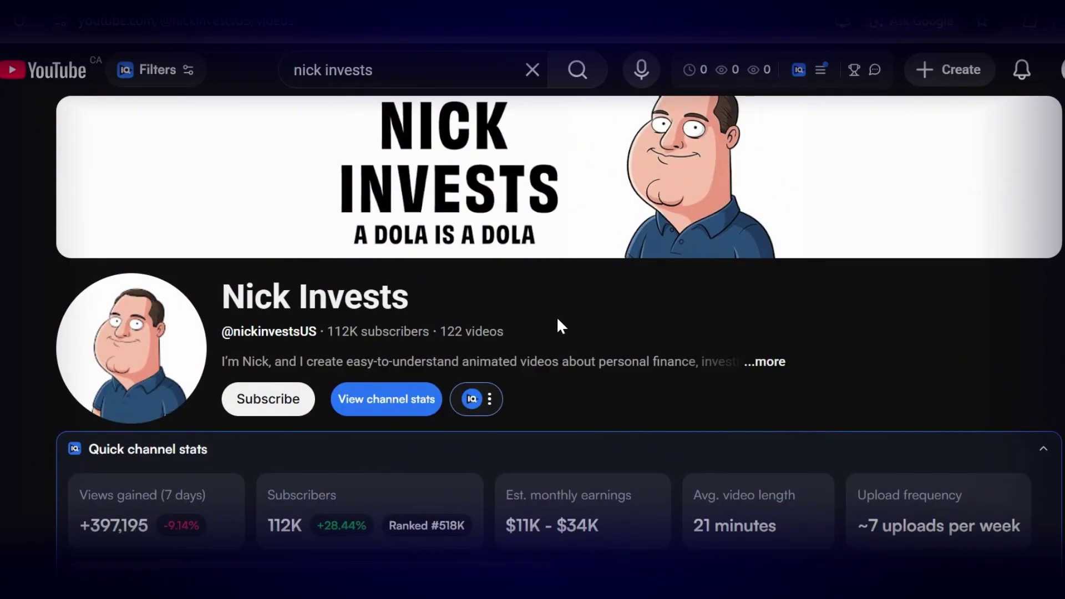
pyautogui.scroll(-8, 550, 325)
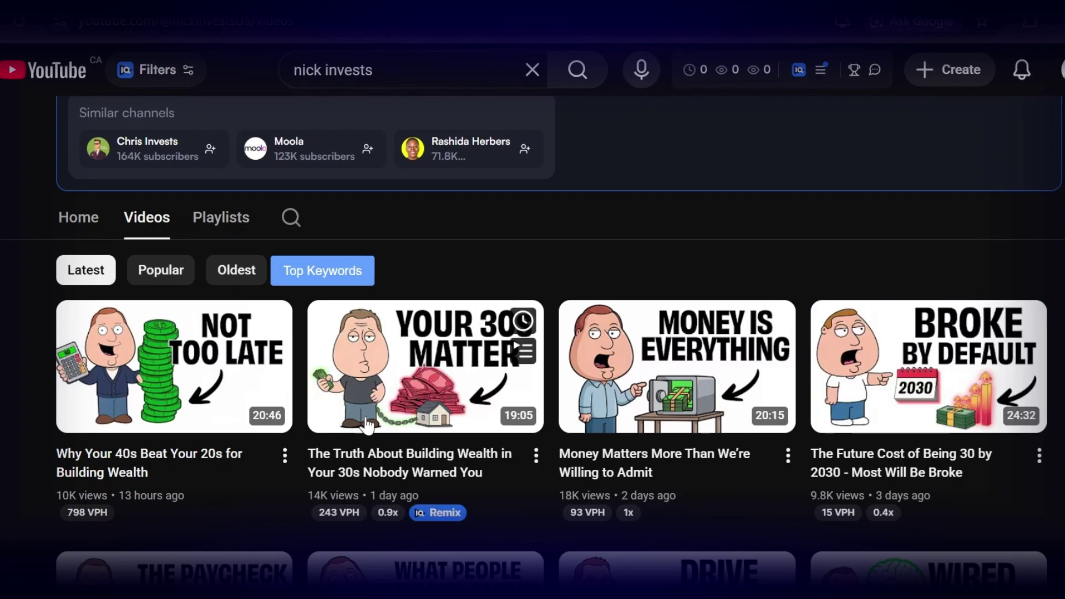
pyautogui.scroll(5, 316, 443)
pyautogui.scroll(3, 316, 446)
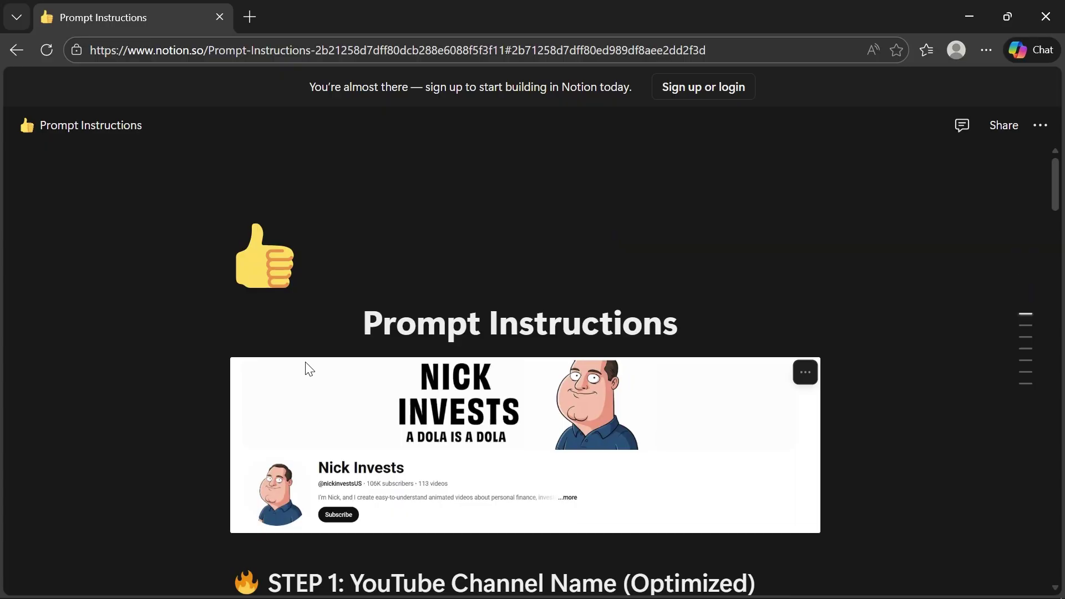
# Paste Notion's STEP 1 channel-name prompt for 'Tom Invests' into the ChatGPT message box
pyautogui.scroll(-5, 305, 368)
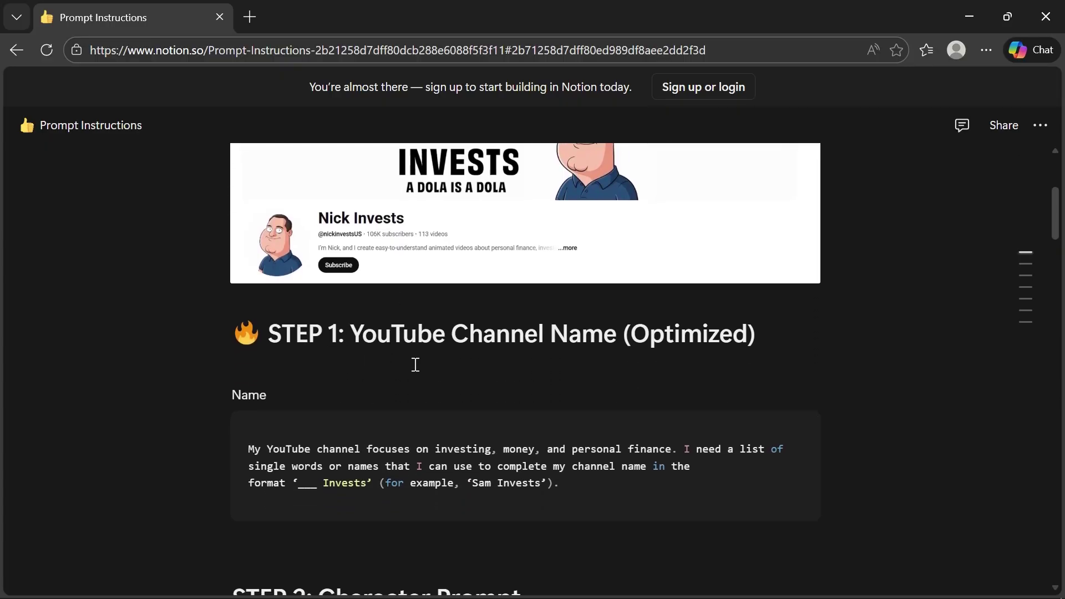
pyautogui.moveTo(656, 411)
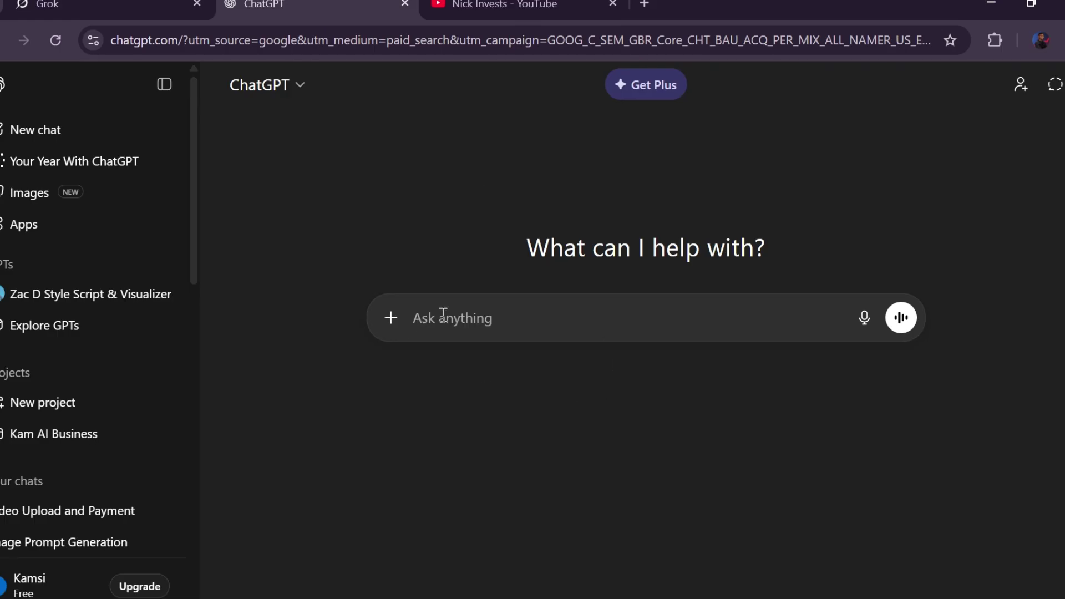
pyautogui.rightClick(443, 316)
pyautogui.click(476, 413)
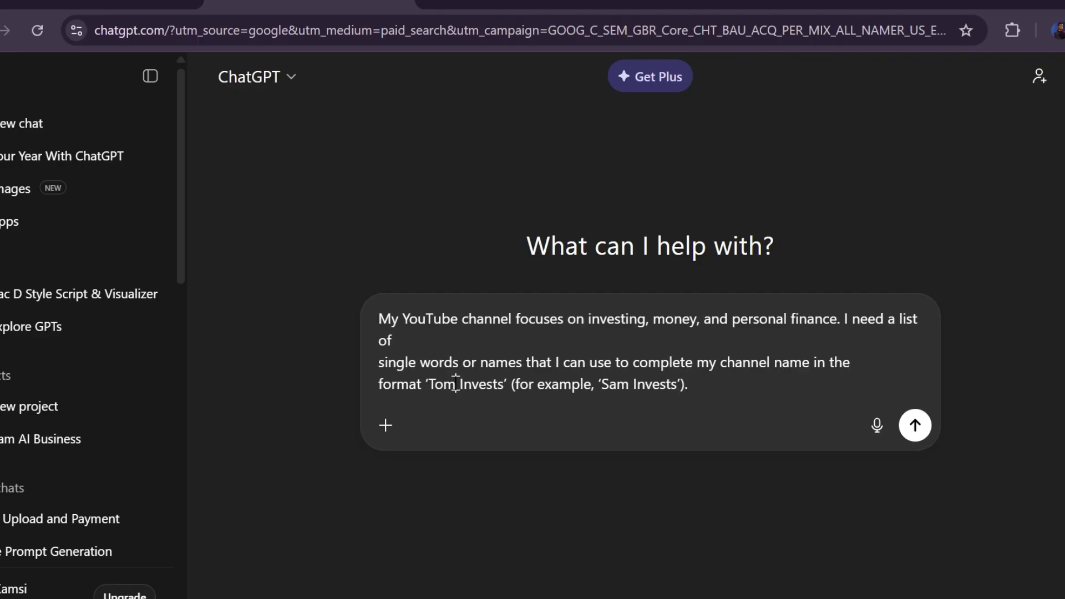
# Send the channel-name prompt and scroll through the suggested single-word channel names
pyautogui.press('Return')
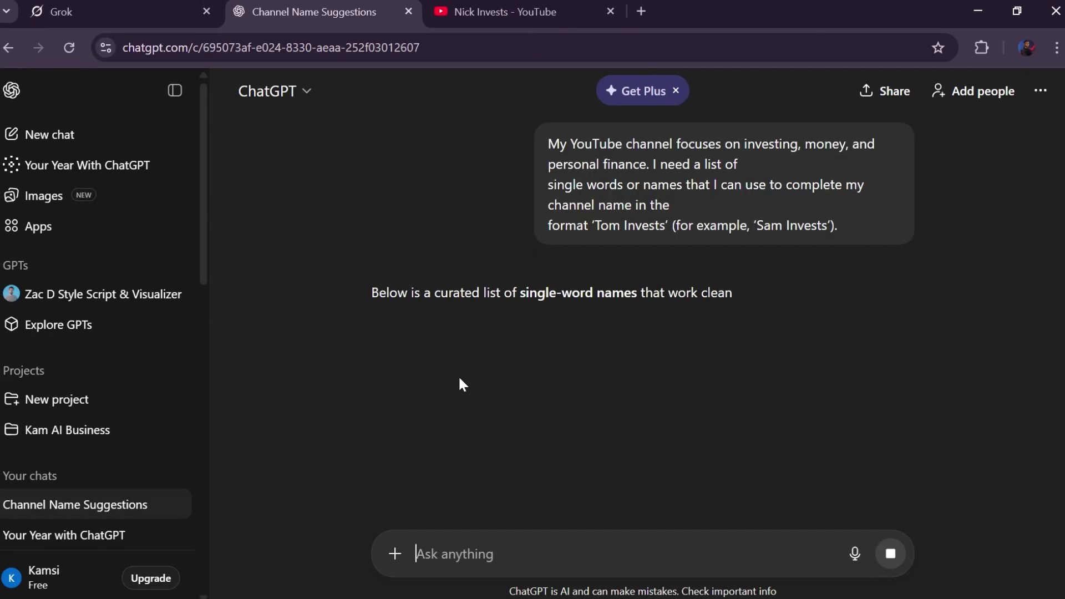
pyautogui.scroll(-3, 381, 361)
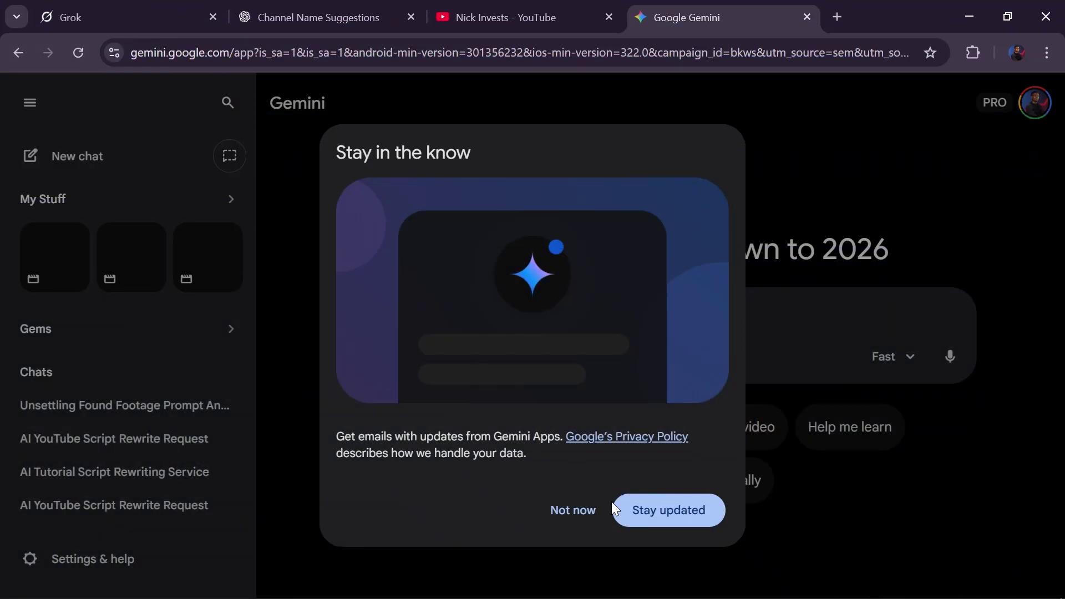
pyautogui.click(614, 506)
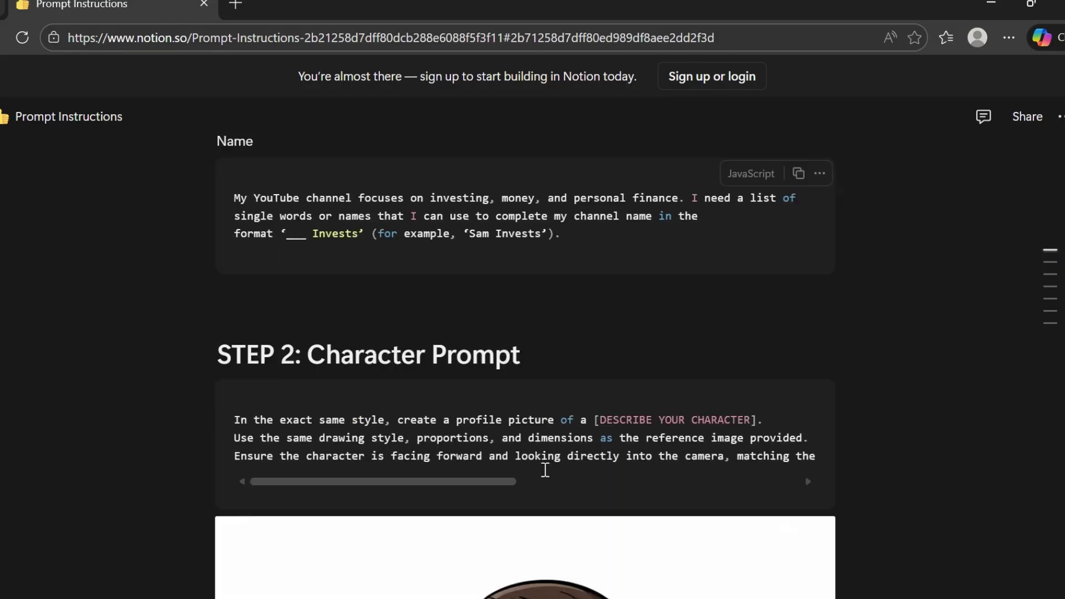
pyautogui.scroll(-2, 545, 466)
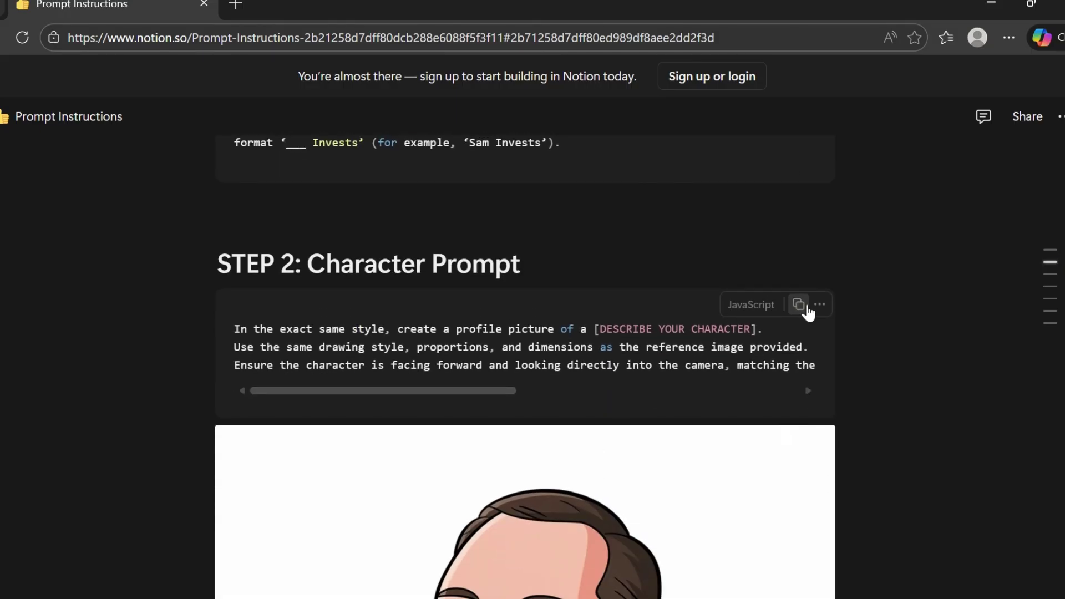
pyautogui.click(806, 310)
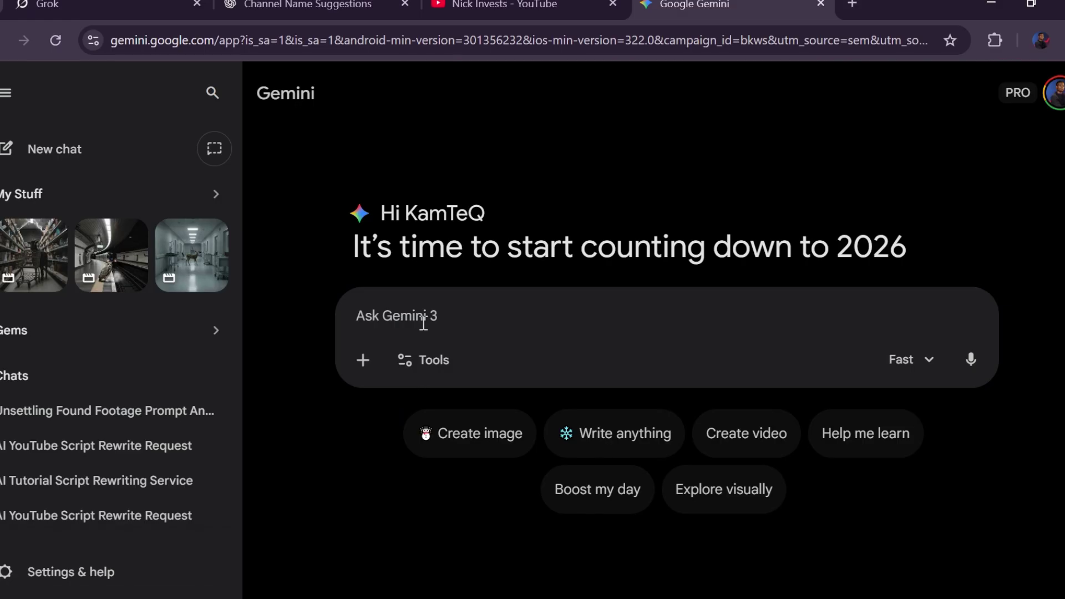
pyautogui.rightClick(425, 314)
pyautogui.click(450, 416)
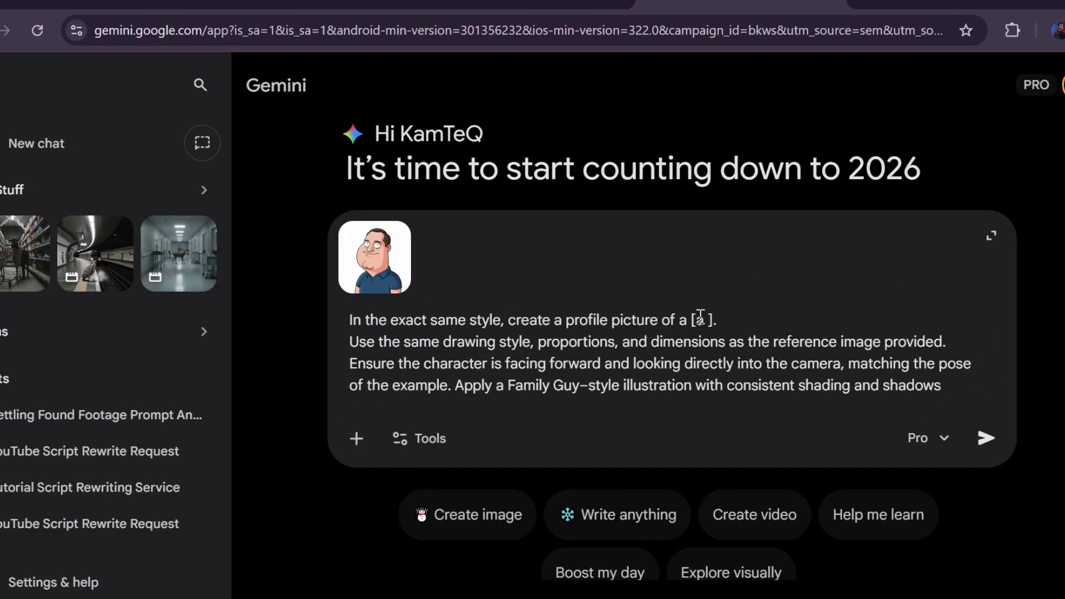
# Fill in the yellow-haired, blue-suit character description and send it to generate the portrait
pyautogui.write('y with Yellow Hair and')
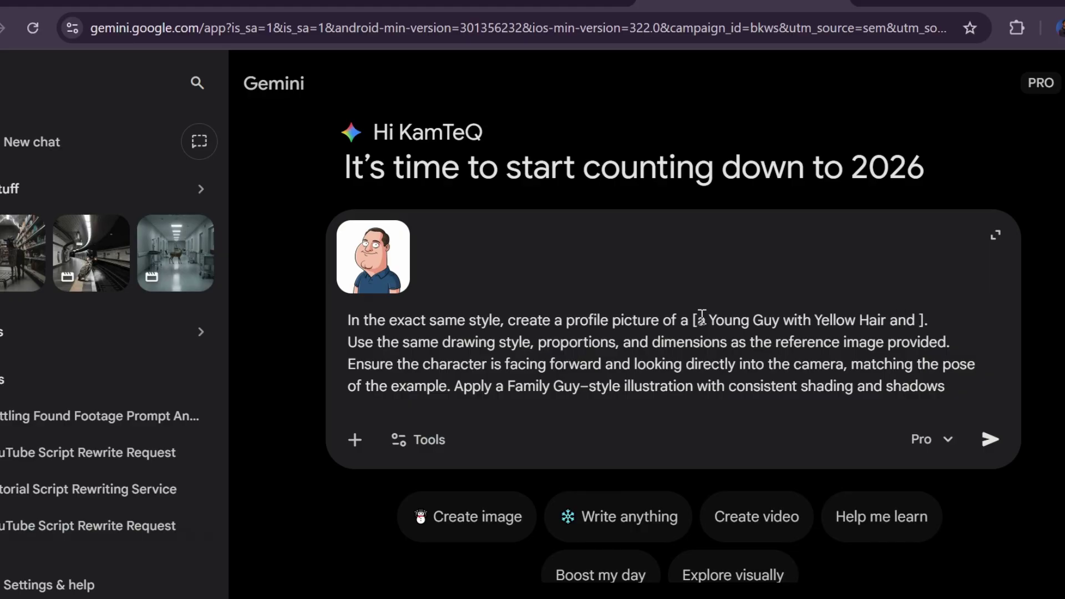
pyautogui.write('Bl;ue')
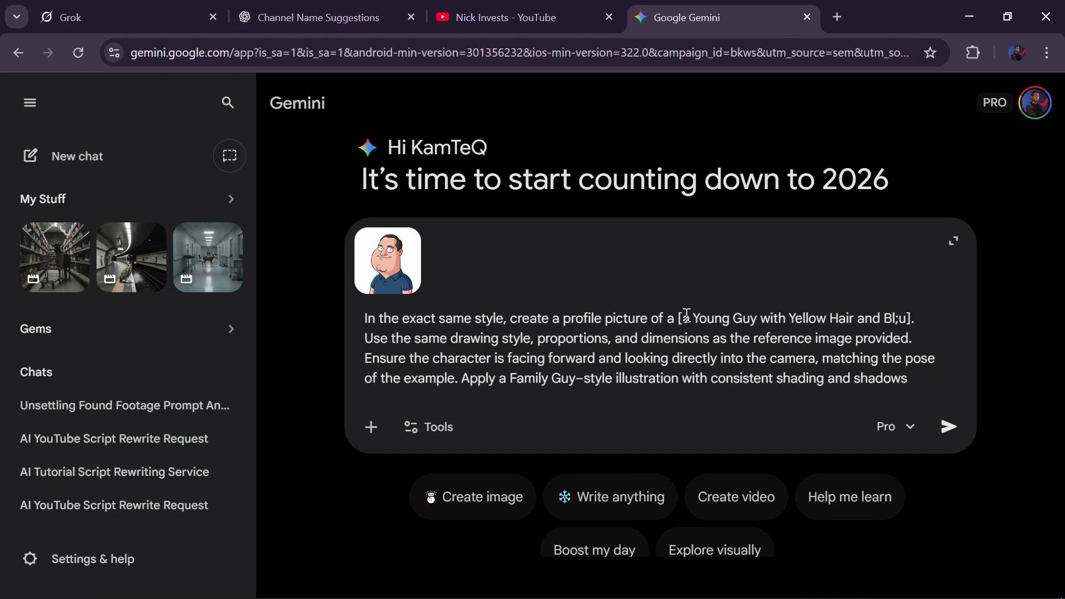
pyautogui.write('Suit')
pyautogui.press('Return')
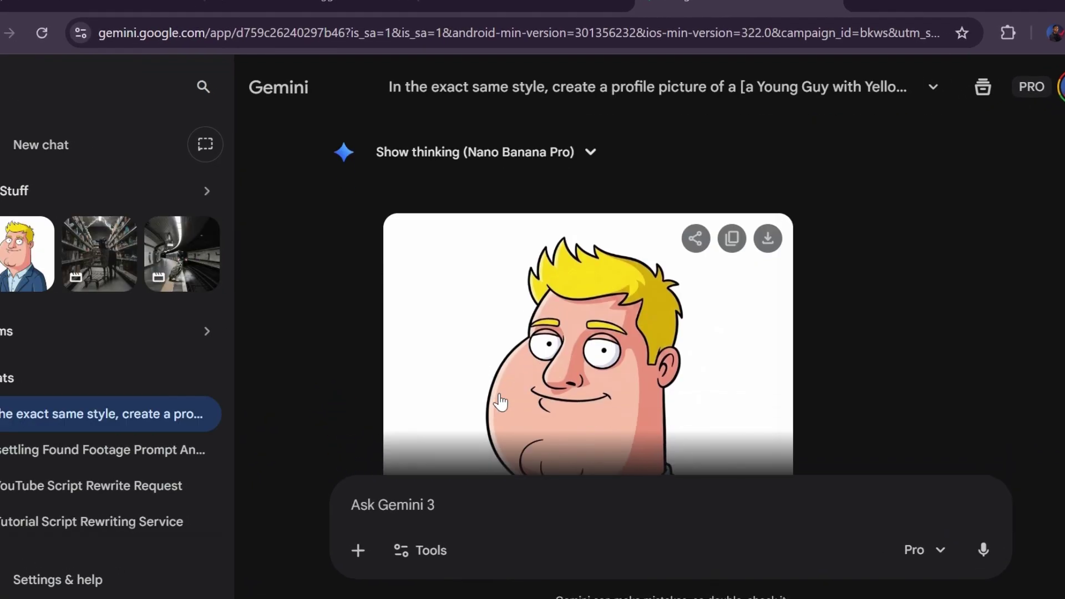
pyautogui.scroll(-3, 476, 404)
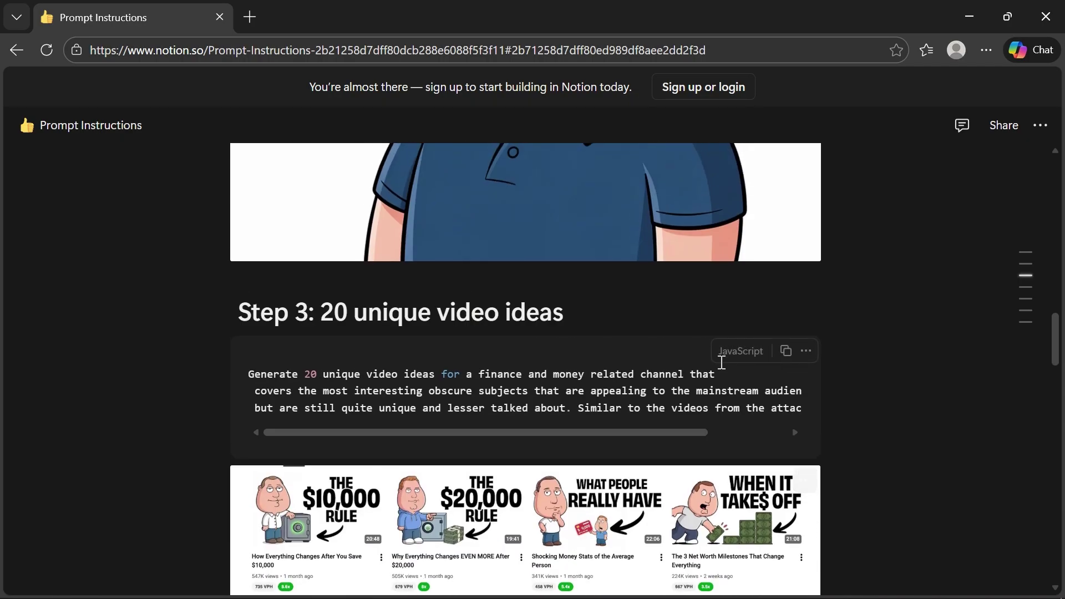
# Copy the Step 3 video ideas prompt and download the finance thumbnails reference image
pyautogui.click(787, 350)
pyautogui.scroll(-4, 610, 360)
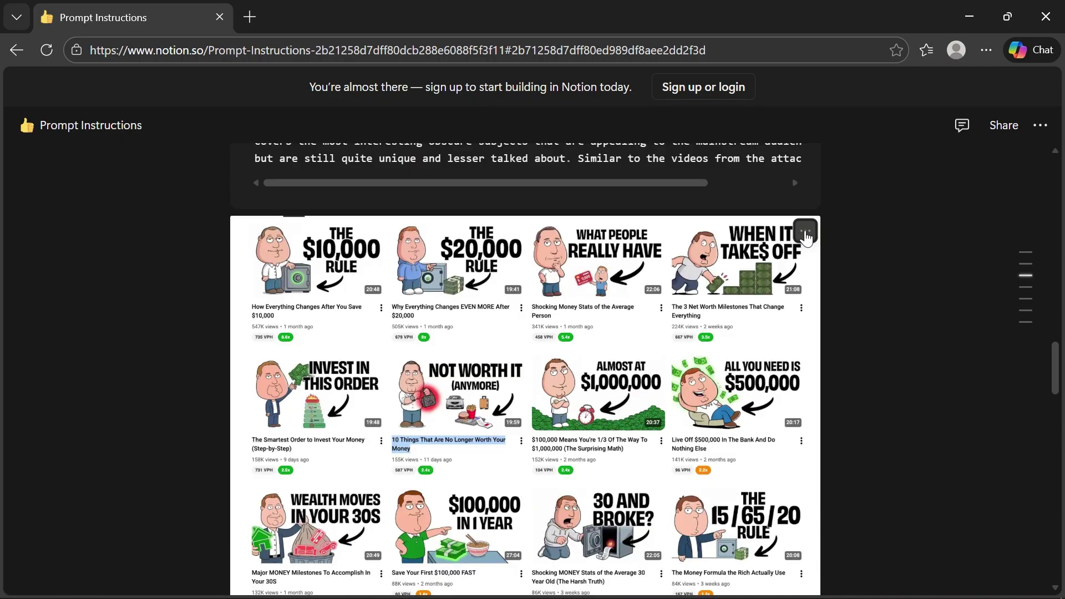
pyautogui.click(806, 226)
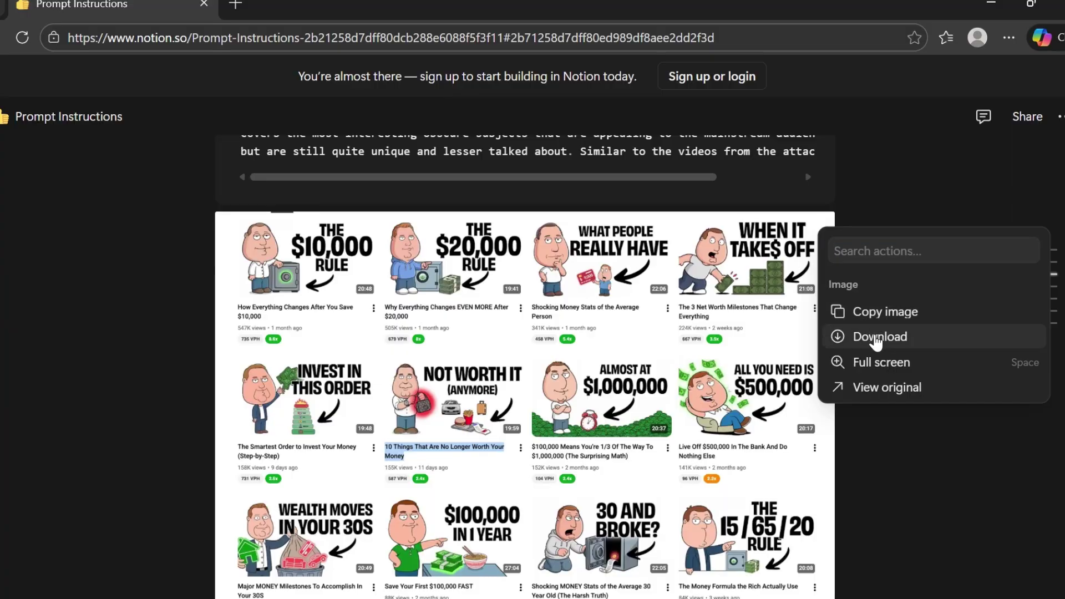
pyautogui.click(877, 337)
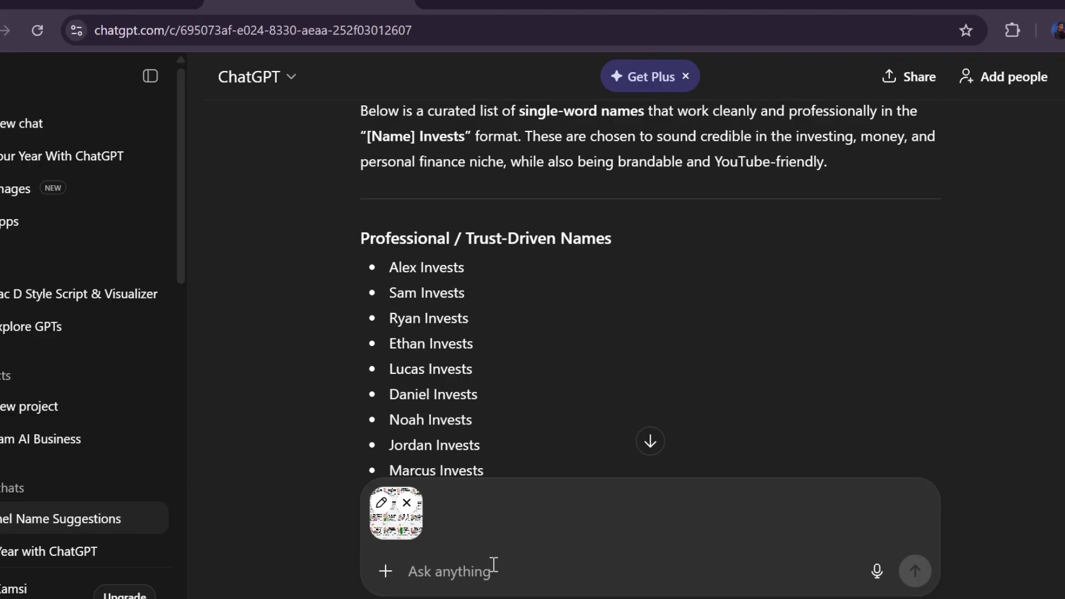
# Send the video ideas prompt with the thumbnails screenshot and review the 20 ideas
pyautogui.hotkey('ctrl', 'v')
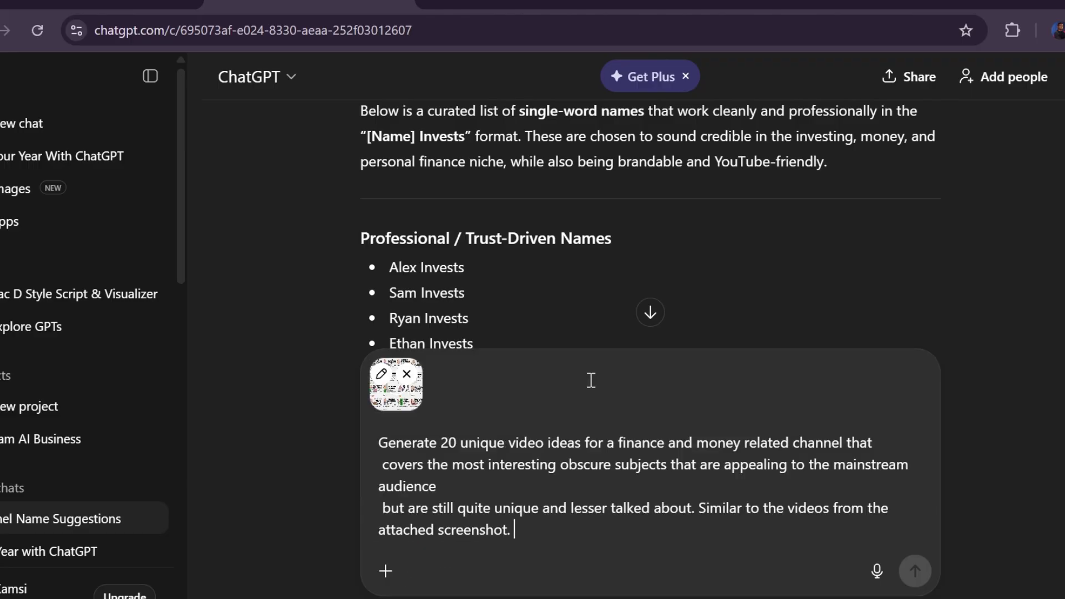
pyautogui.click(916, 583)
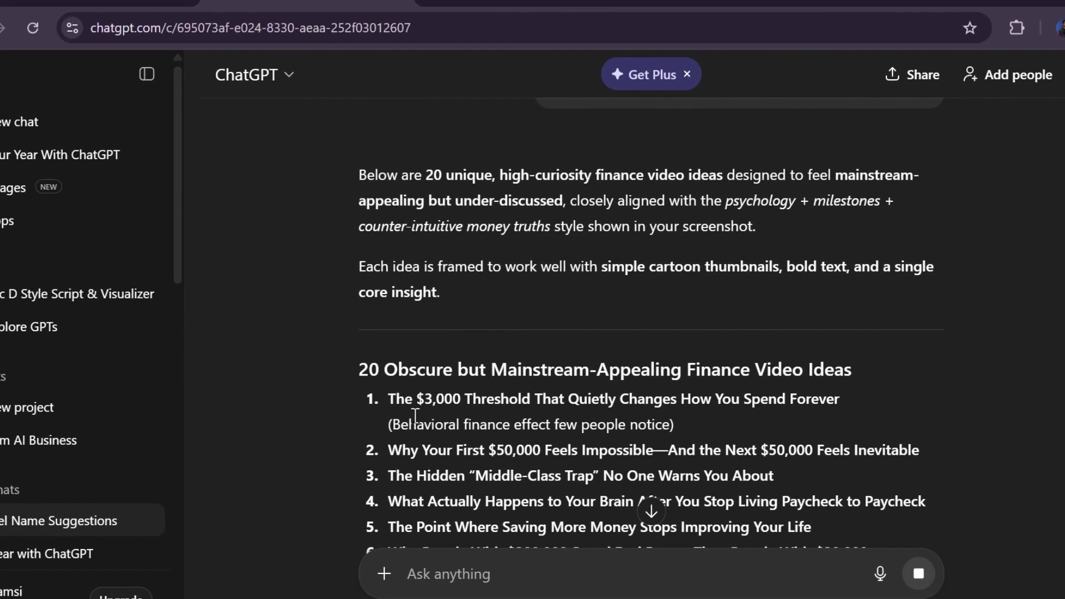
pyautogui.scroll(-2, 415, 416)
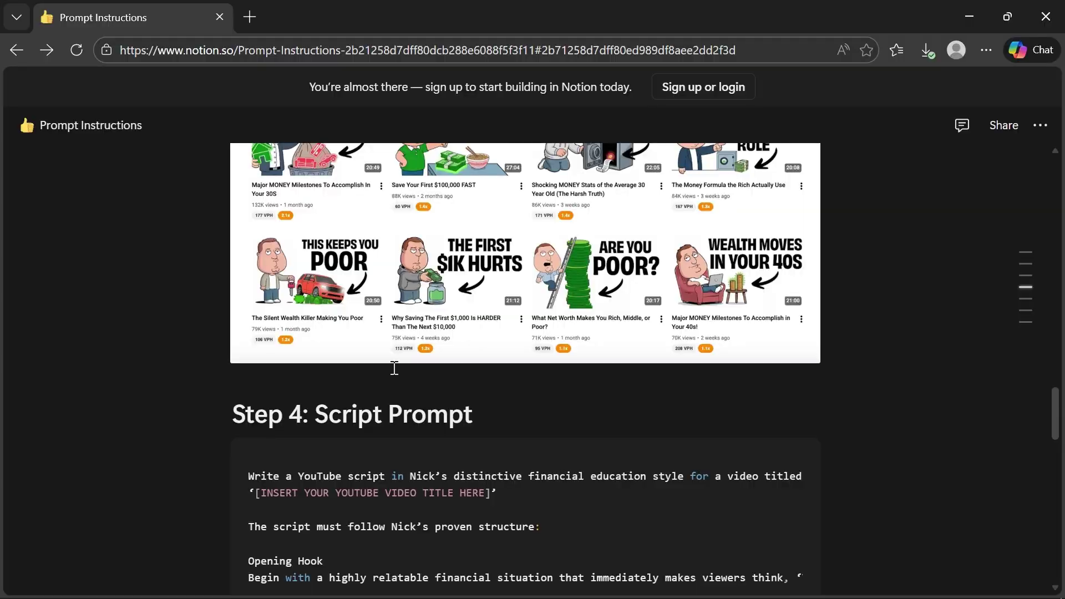
# Paste the Step 4 script prompt into ChatGPT, using idea 17's title as the title
pyautogui.scroll(-1, 398, 369)
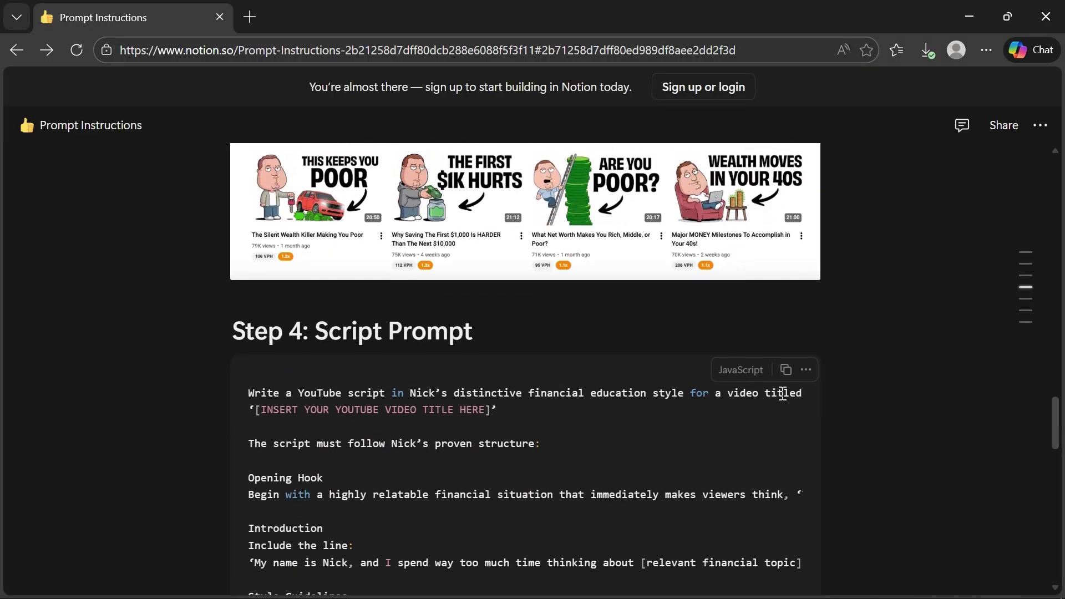
pyautogui.click(784, 369)
pyautogui.hotkey('ctrl', 'v')
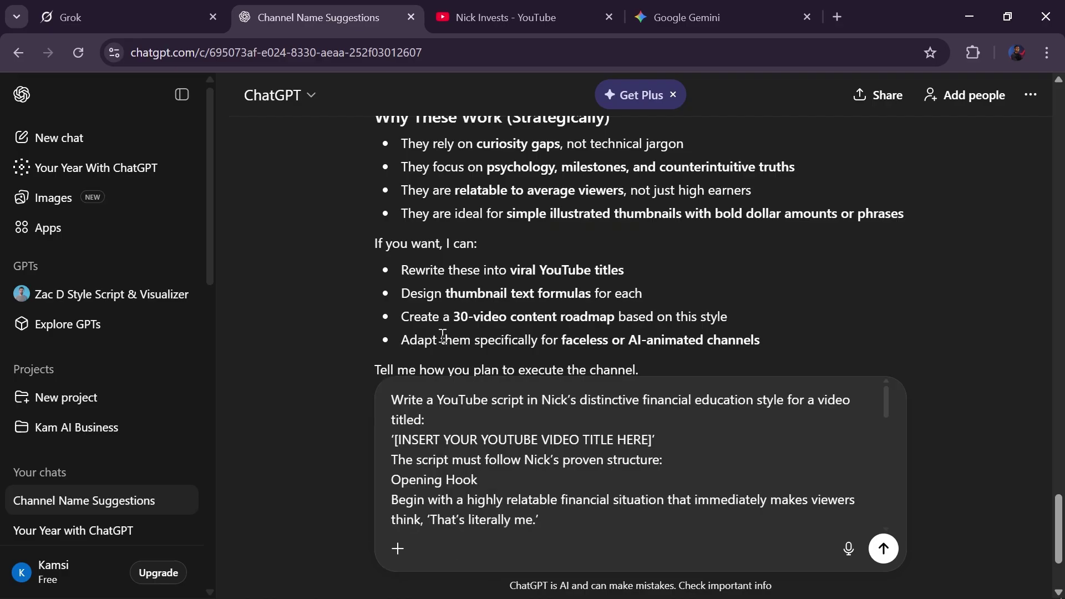
pyautogui.moveTo(402, 309); pyautogui.dragTo(728, 321)
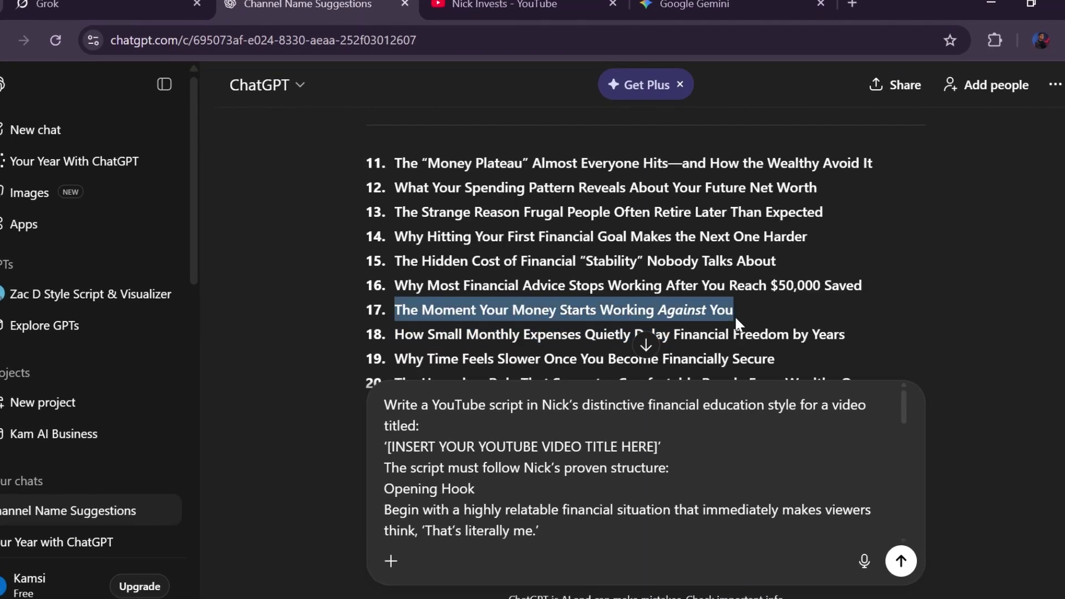
pyautogui.hotkey('ctrl', 'v')
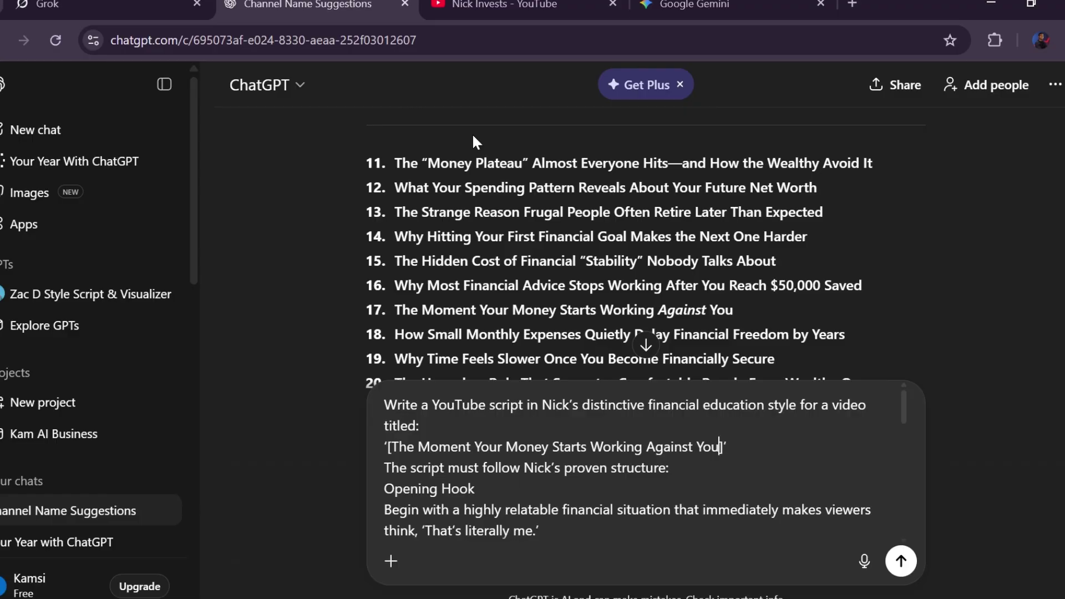
# Send the script request and scroll through 'The Moment Your Money Starts Working Against You'
pyautogui.press('Return')
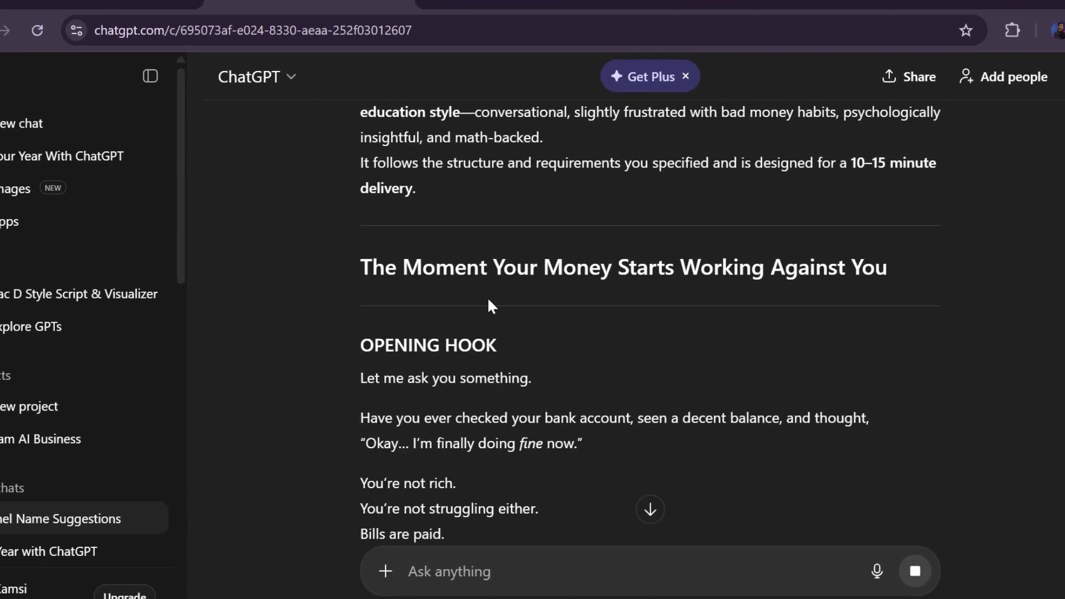
pyautogui.scroll(-2, 515, 451)
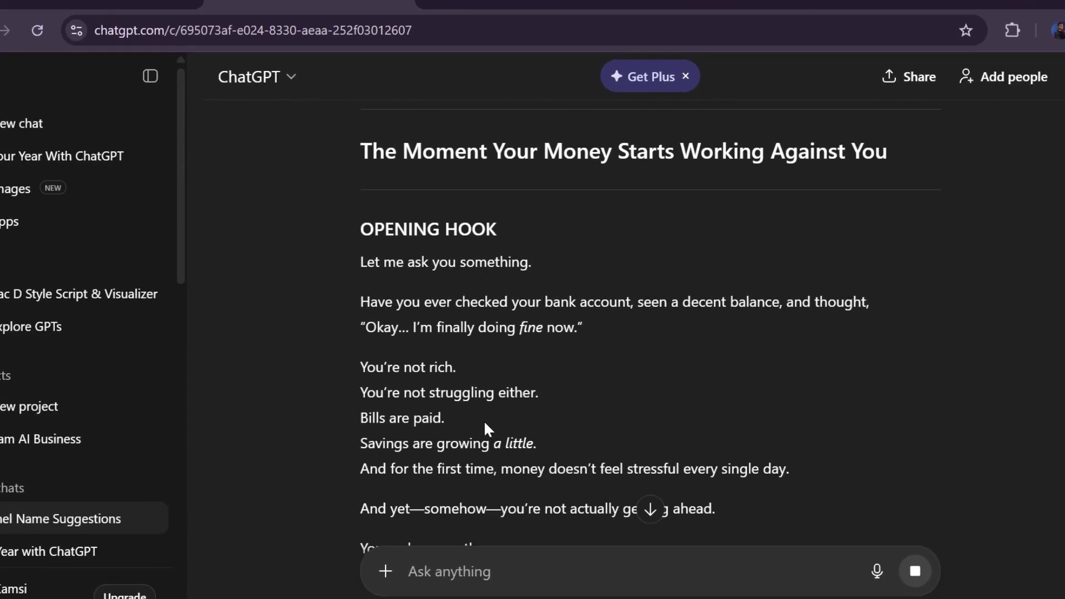
pyautogui.scroll(-3, 422, 405)
pyautogui.scroll(-5, 439, 389)
pyautogui.scroll(-1, 422, 389)
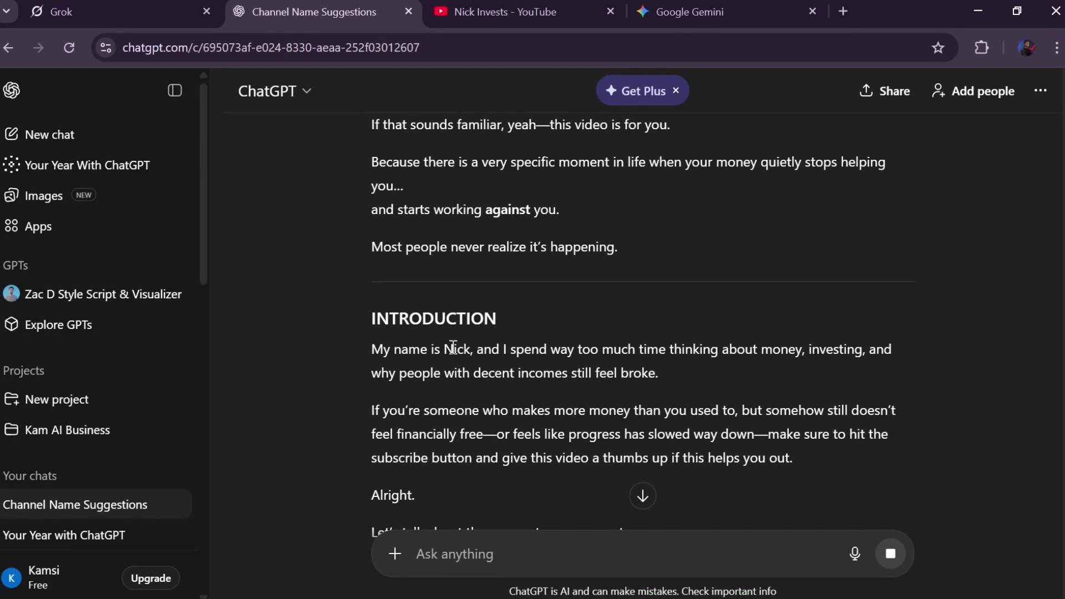
pyautogui.scroll(-6, 453, 347)
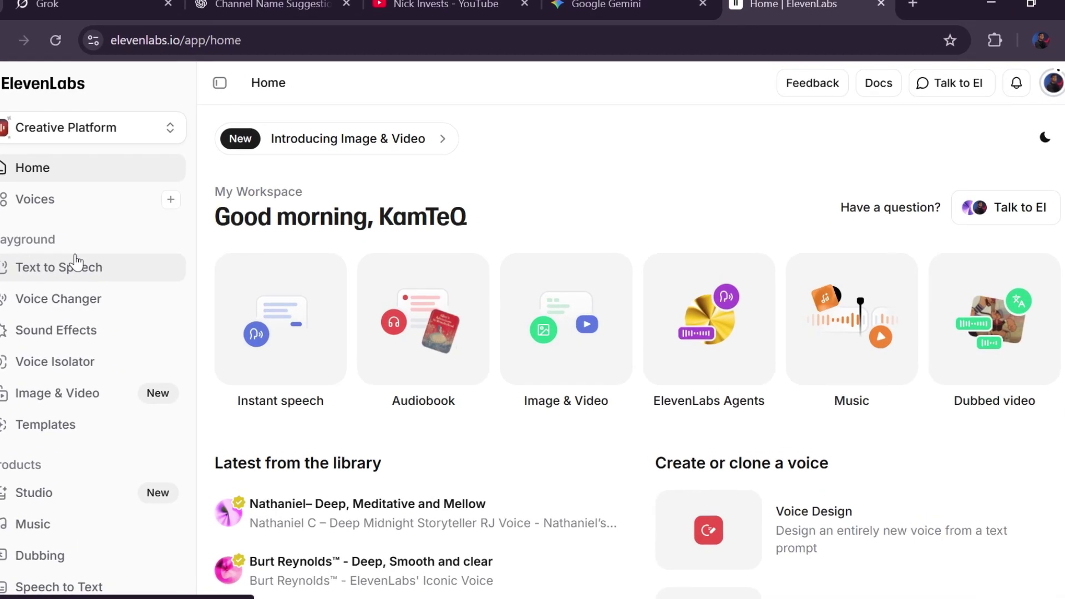
# Voice the script in Text to Speech with Bill and download the 2:00 audio
pyautogui.click(76, 265)
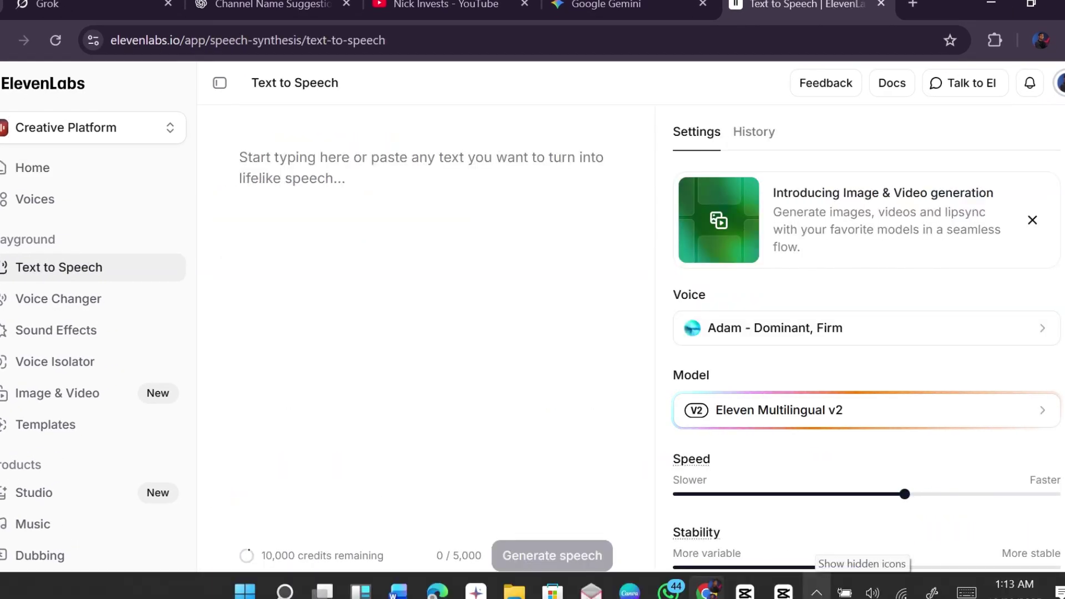
pyautogui.click(946, 322)
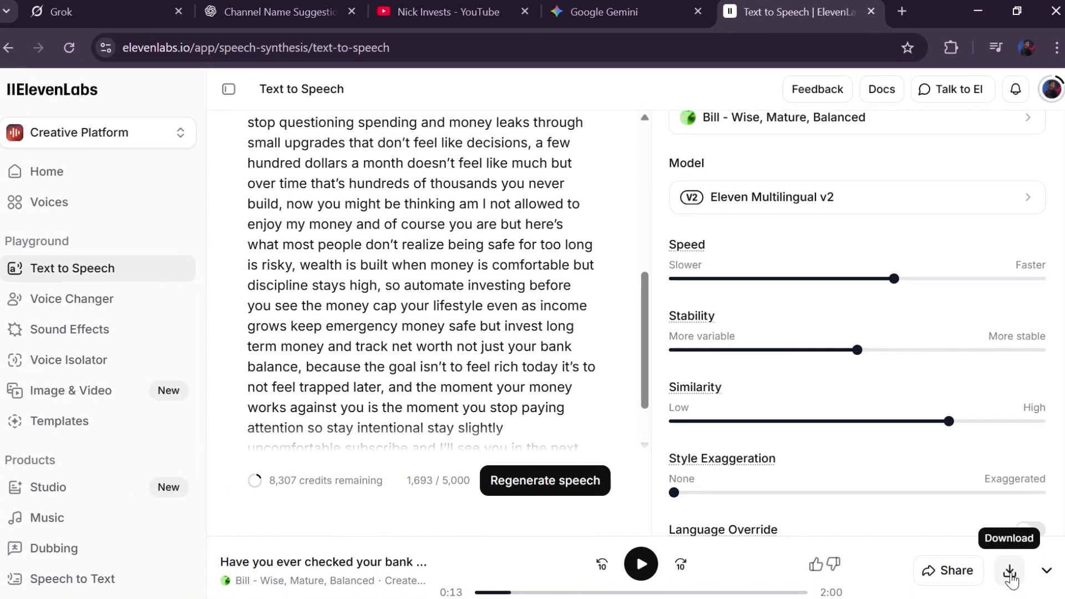
pyautogui.click(1011, 577)
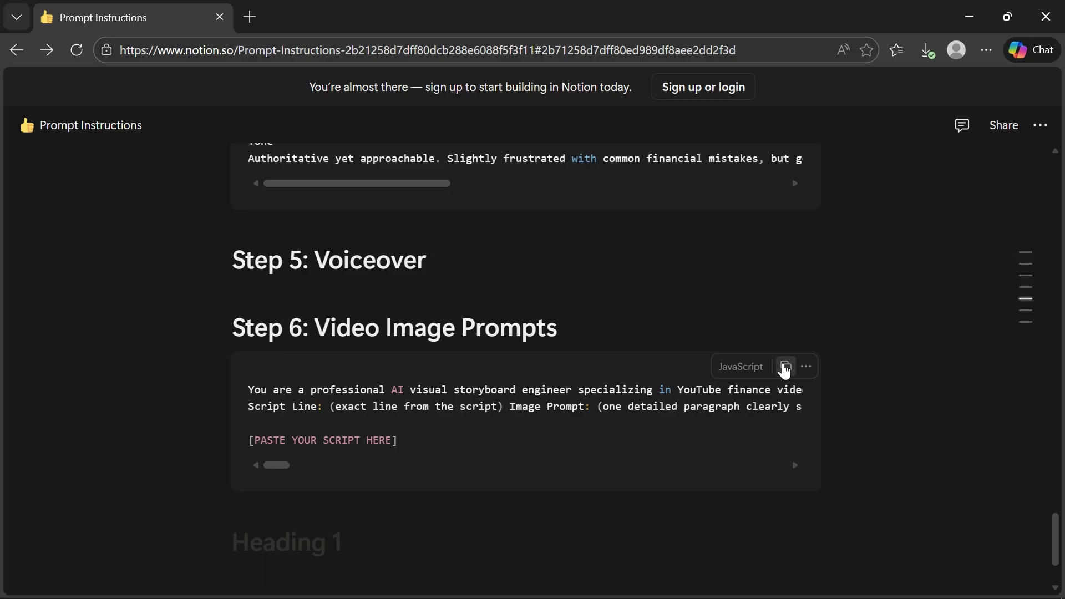
# Send ChatGPT the Step 6 storyboard prompt with the script replacing [PASTE YOUR SCRIPT HERE]
pyautogui.click(785, 368)
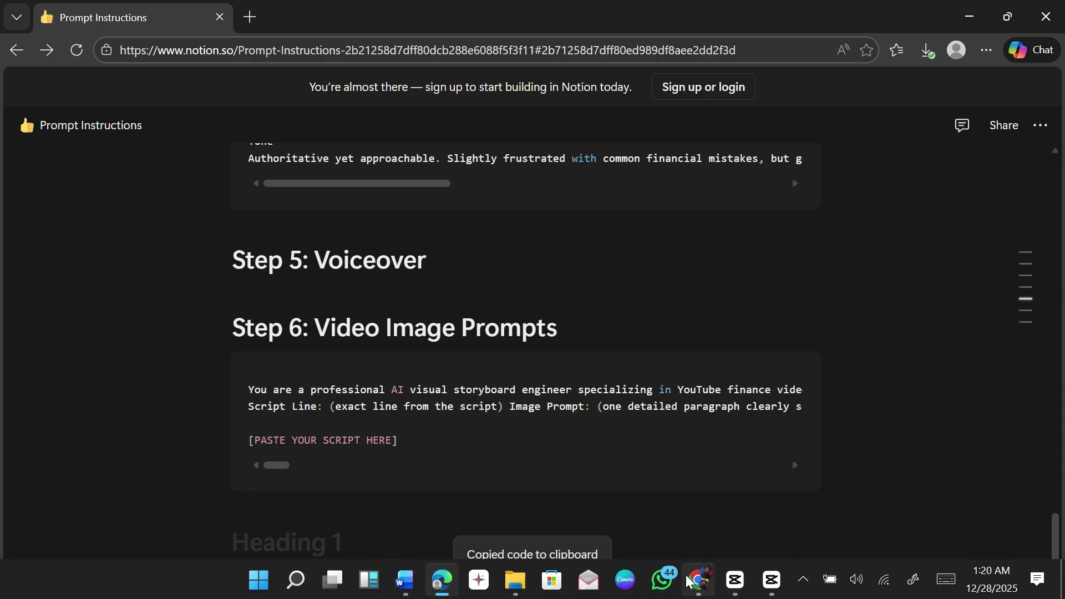
pyautogui.click(688, 581)
pyautogui.hotkey('ctrl', 'v')
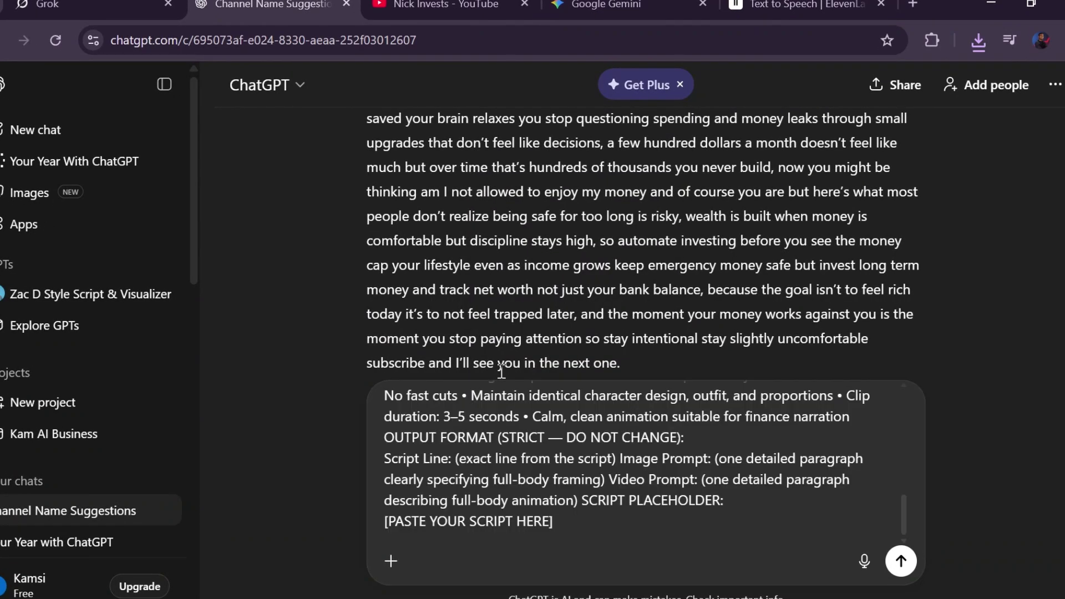
pyautogui.moveTo(501, 372); pyautogui.dragTo(326, 84)
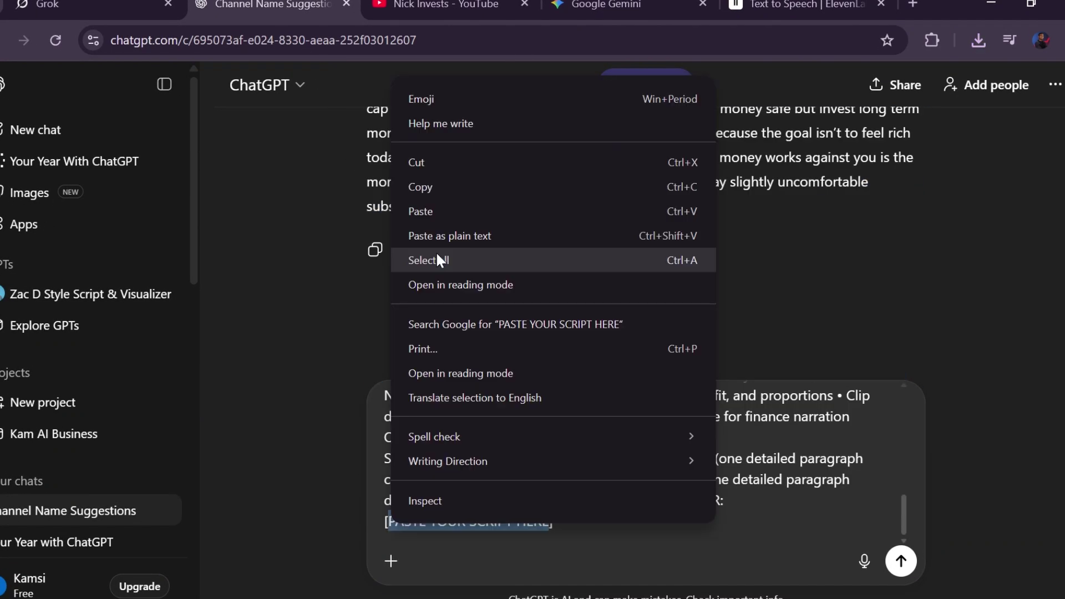
pyautogui.click(444, 210)
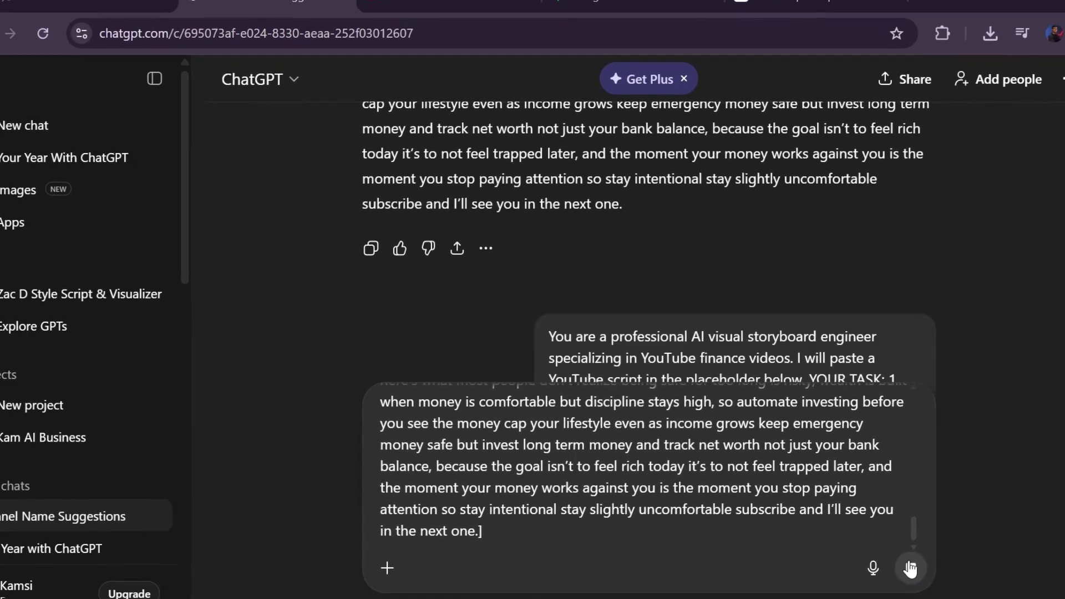
pyautogui.click(901, 561)
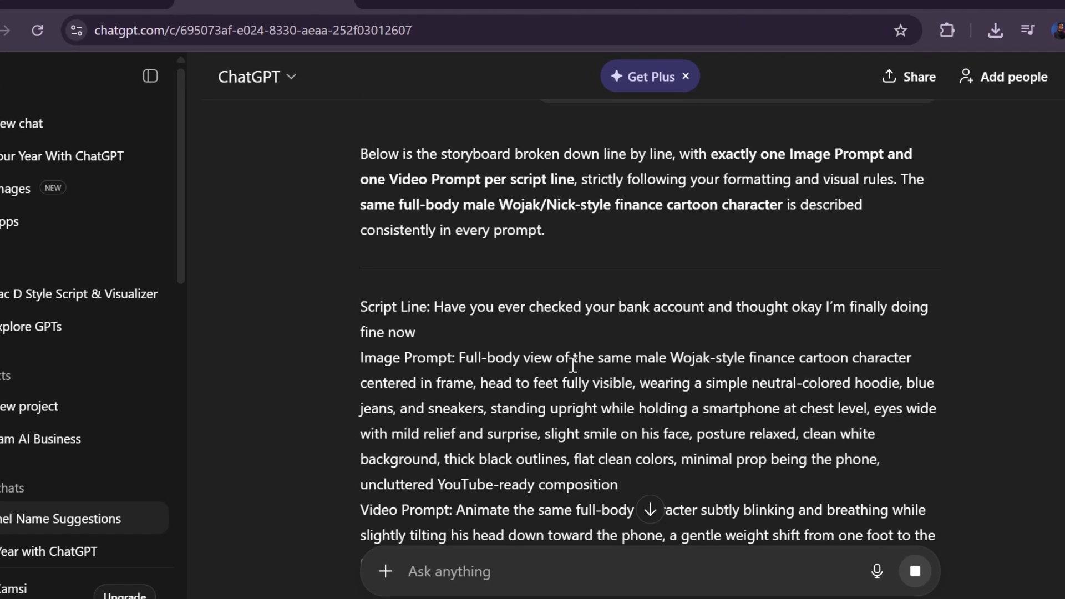
# Review the paired image and video prompts generated for each script line
pyautogui.scroll(3, 527, 348)
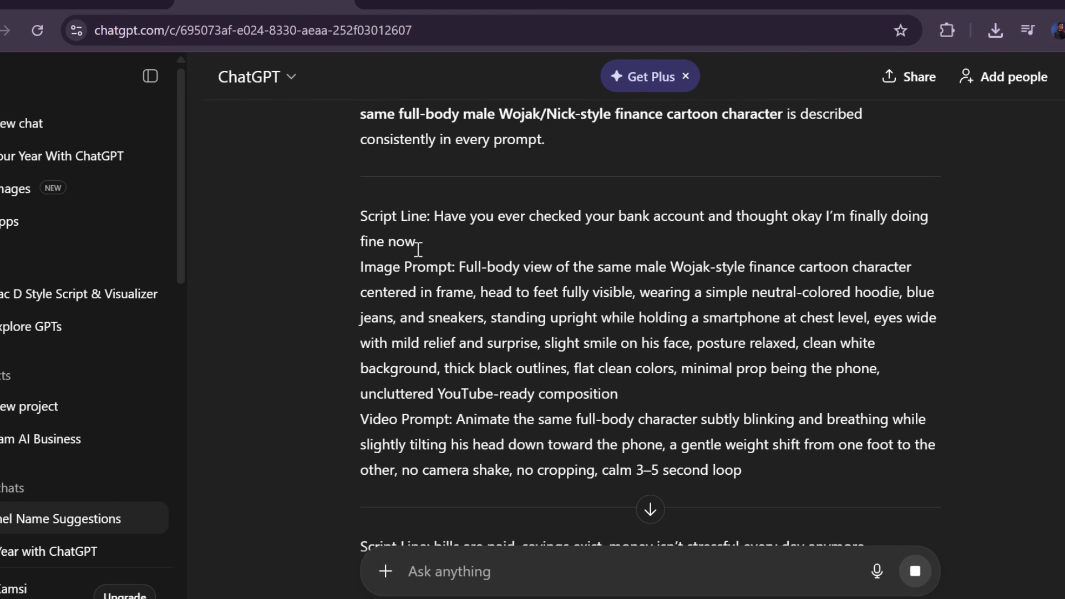
pyautogui.scroll(-3, 418, 249)
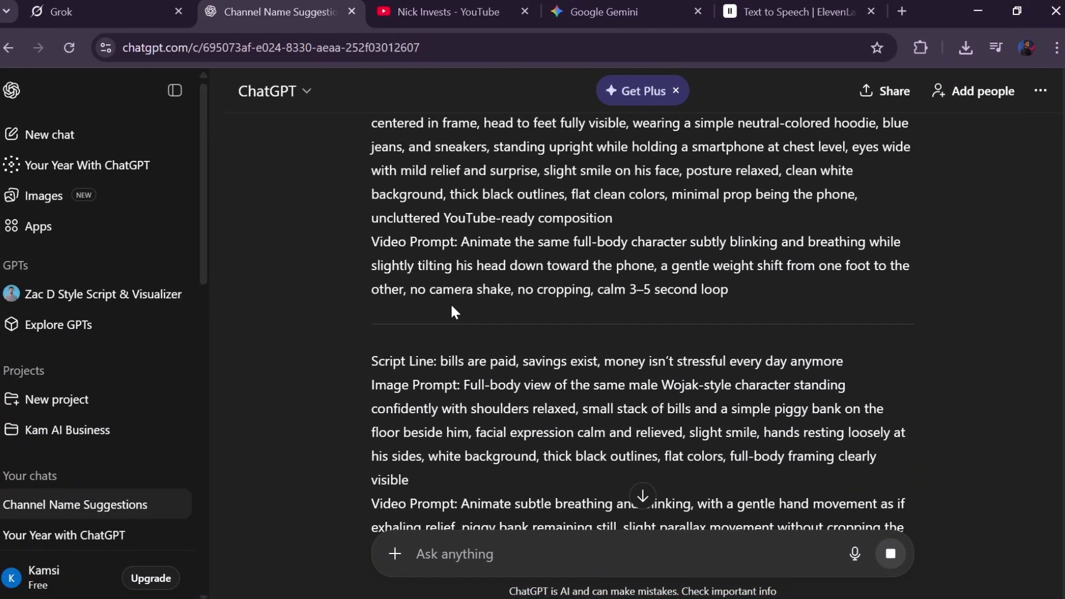
pyautogui.scroll(-8, 469, 337)
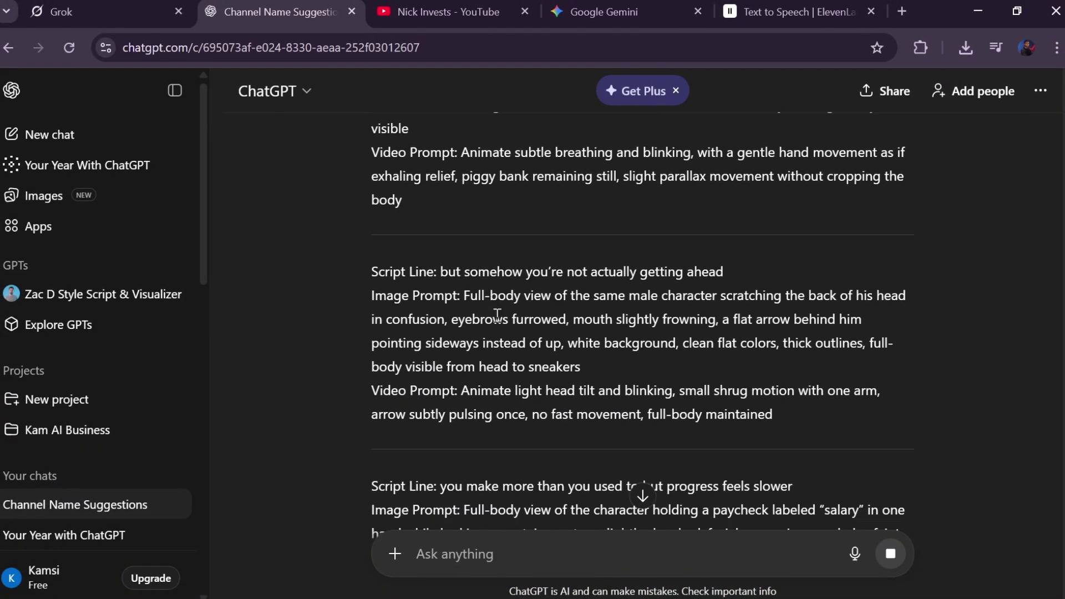
pyautogui.scroll(-15, 481, 353)
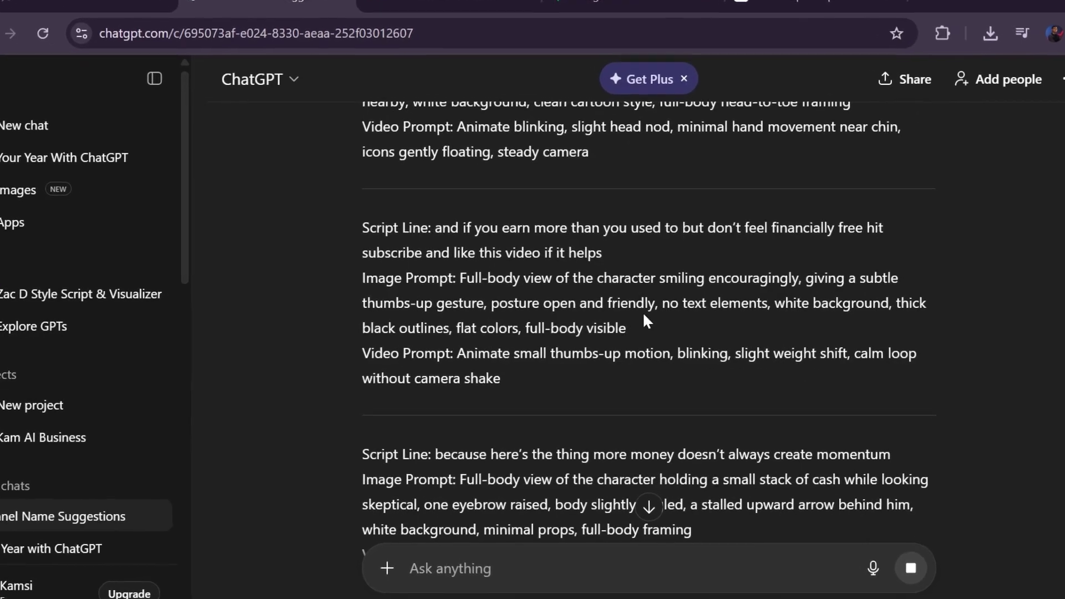
pyautogui.scroll(10, 572, 337)
pyautogui.scroll(10, 573, 337)
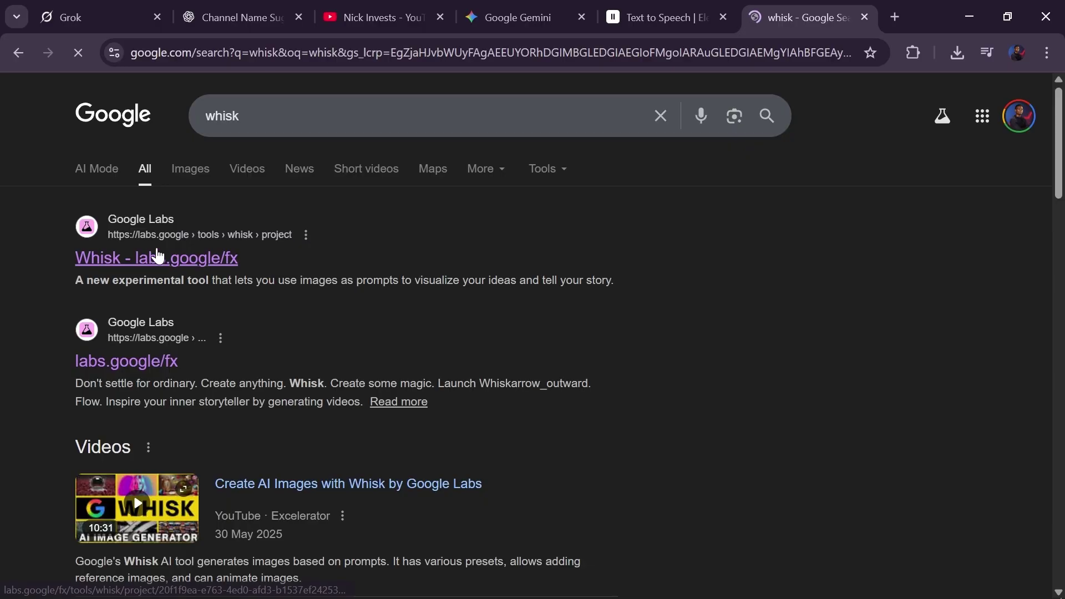
# Open Whisk's project editor and select the full-body smartphone prompt in ChatGPT
pyautogui.click(158, 257)
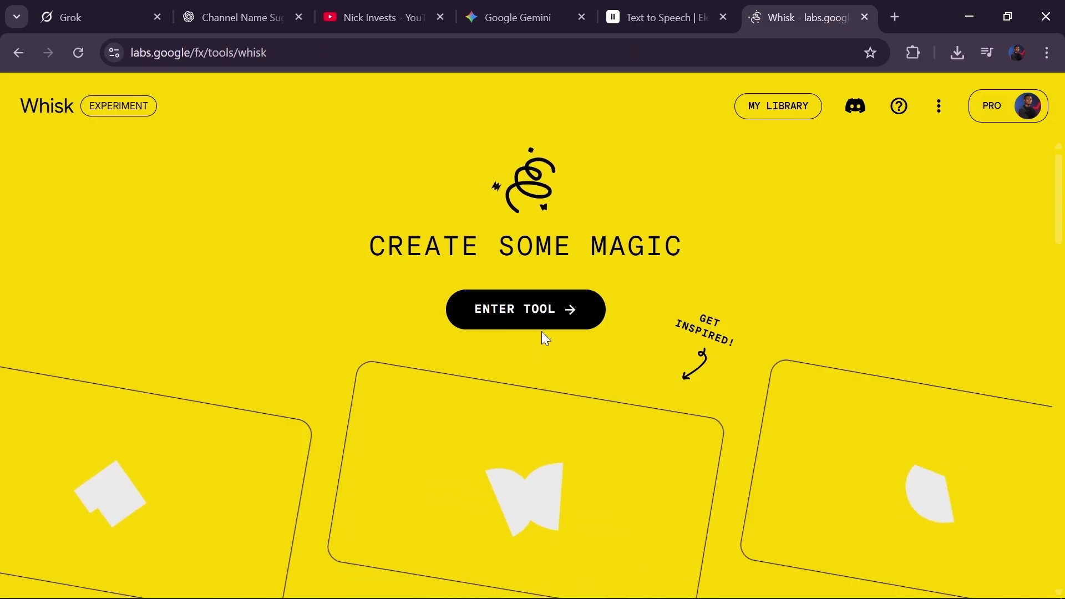
pyautogui.click(542, 317)
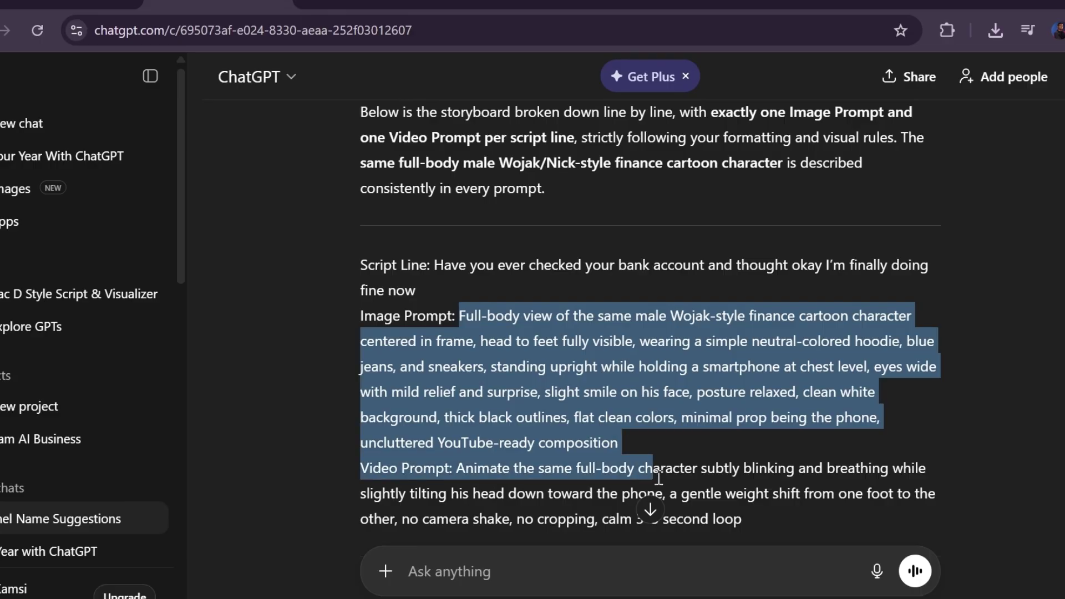
pyautogui.moveTo(738, 533); pyautogui.dragTo(741, 548)
pyautogui.scroll(-5, 565, 407)
pyautogui.scroll(2, 565, 406)
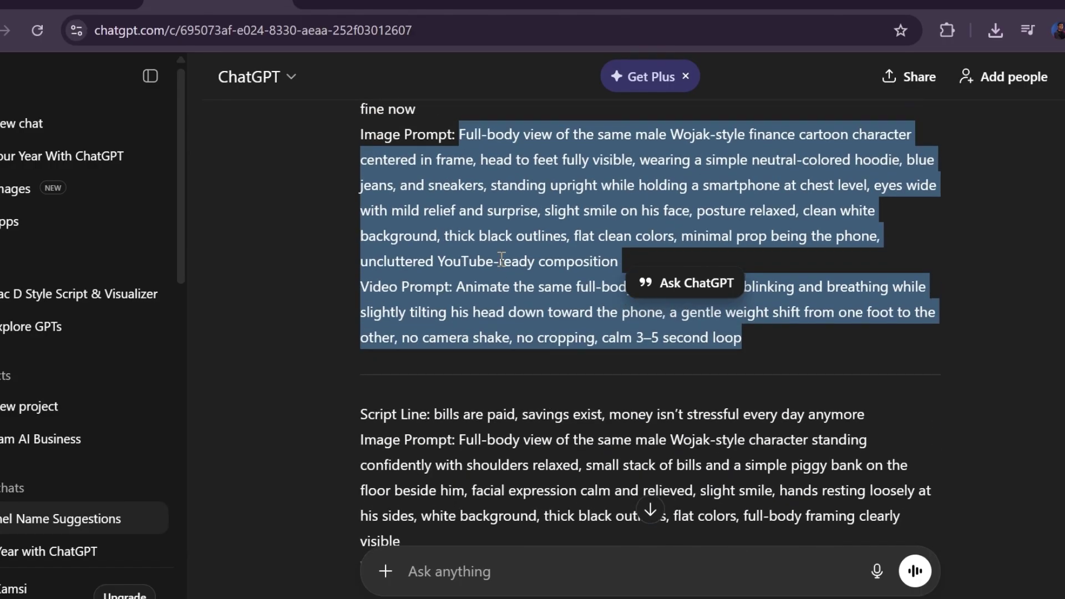
# Copy that prompt into Whisk's prompt box and start generating the images
pyautogui.rightClick(499, 266)
pyautogui.click(524, 292)
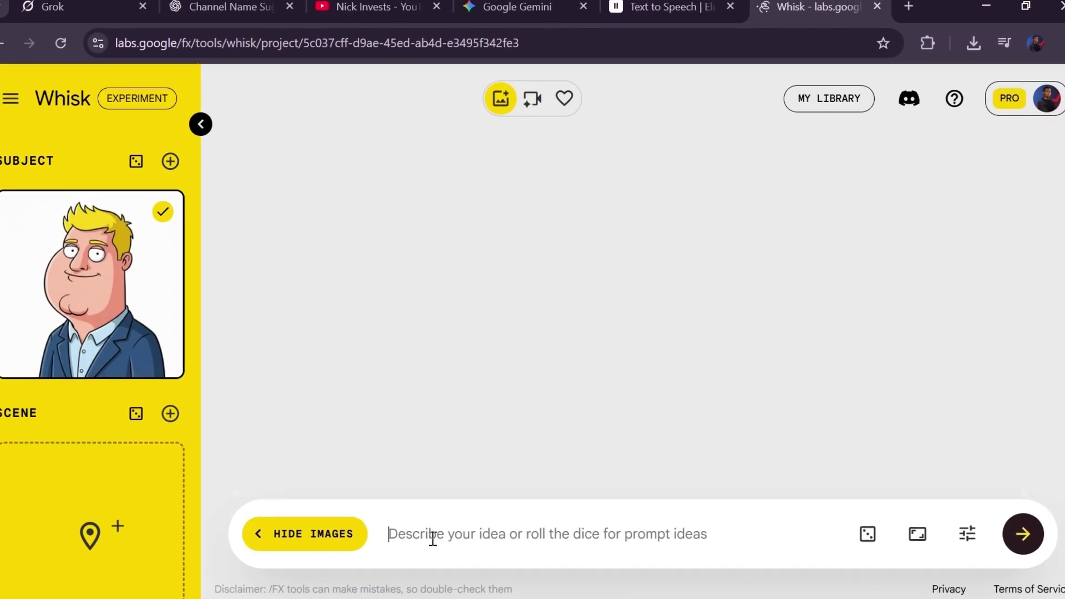
pyautogui.rightClick(434, 532)
pyautogui.click(471, 336)
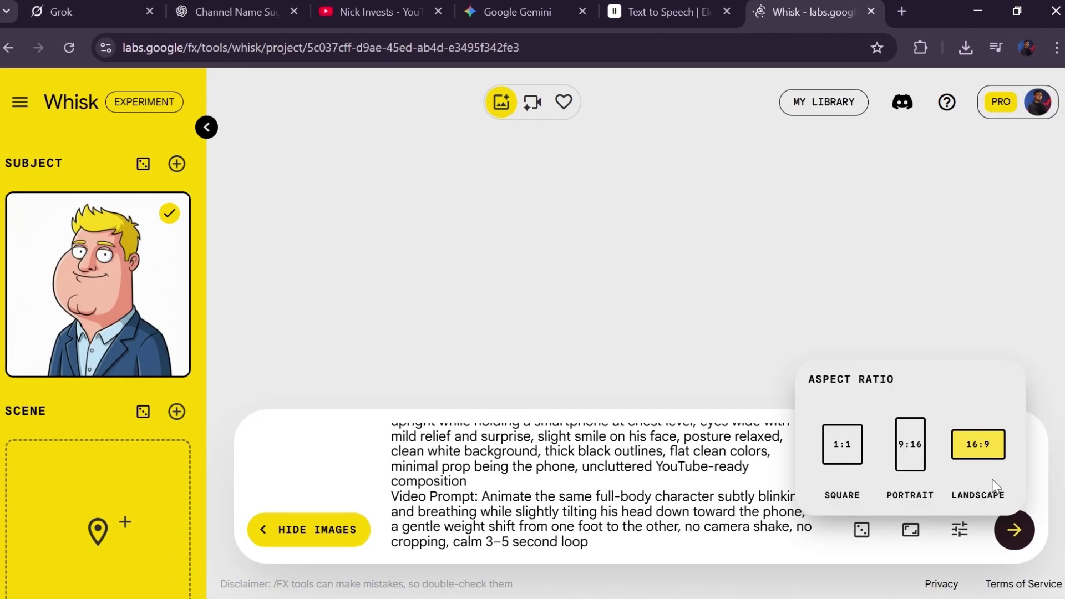
pyautogui.click(1006, 534)
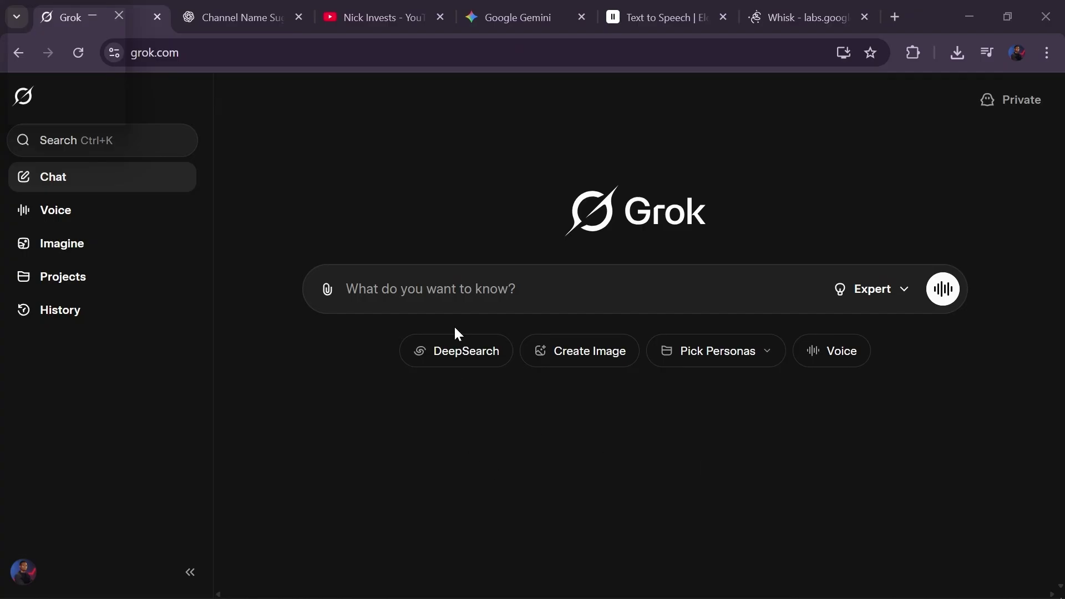
# In Grok Imagine, attach the character image and paste the animation prompt
pyautogui.click(55, 246)
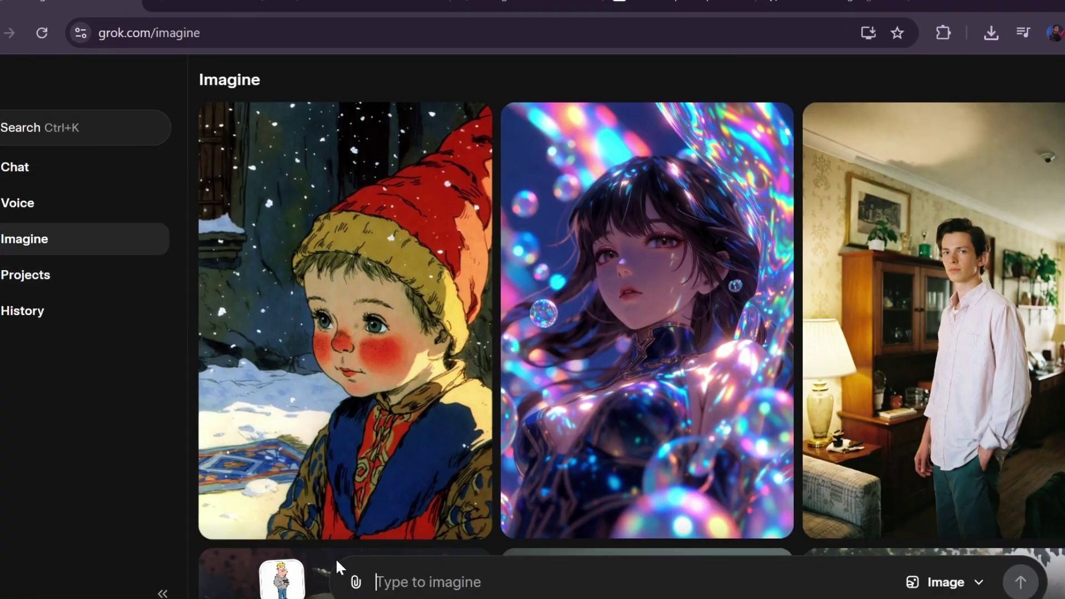
pyautogui.click(356, 582)
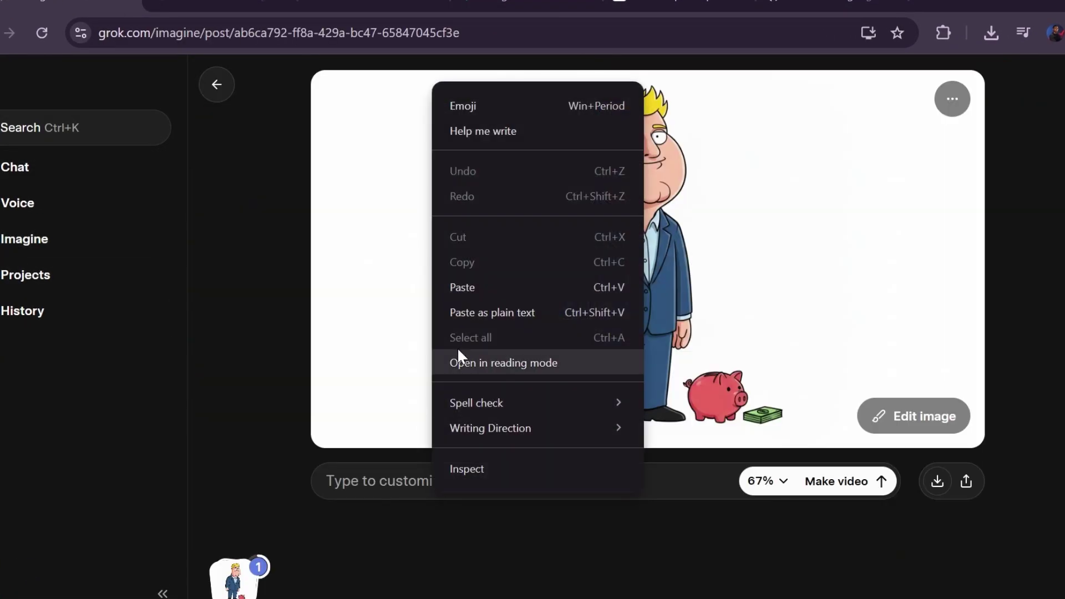
pyautogui.click(479, 307)
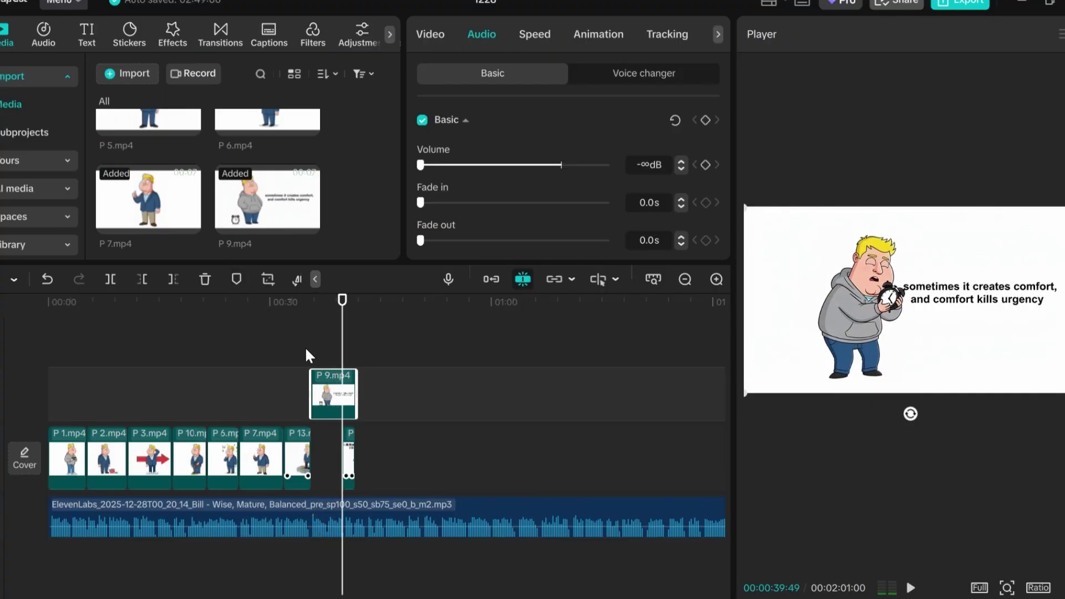
# Trim the end off P 9.mp4 and place it in the main track after P 13
pyautogui.click(178, 278)
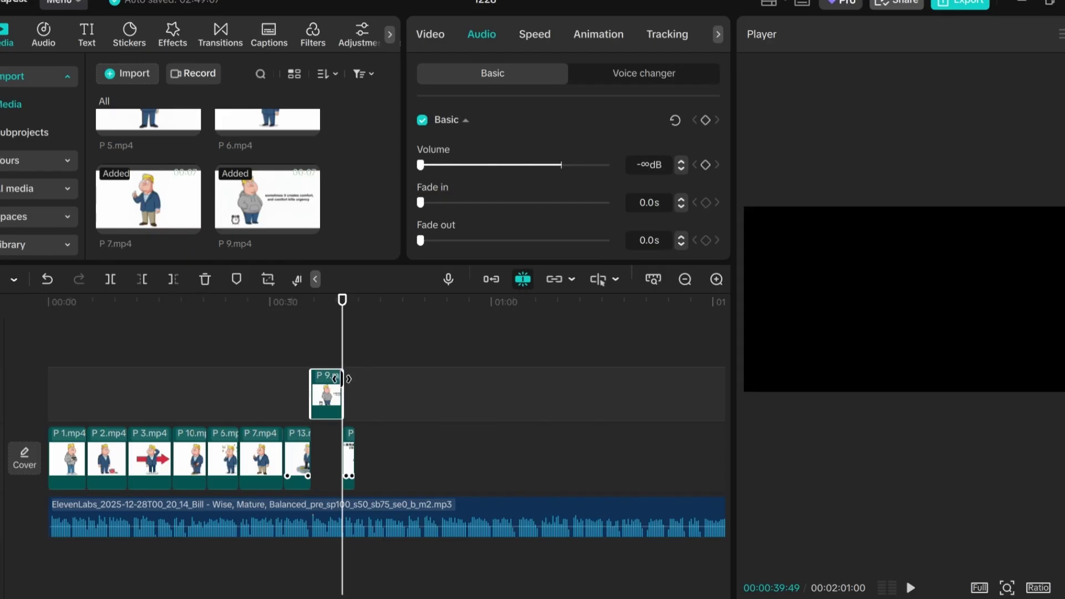
pyautogui.moveTo(351, 440); pyautogui.dragTo(339, 466)
pyautogui.press('space')
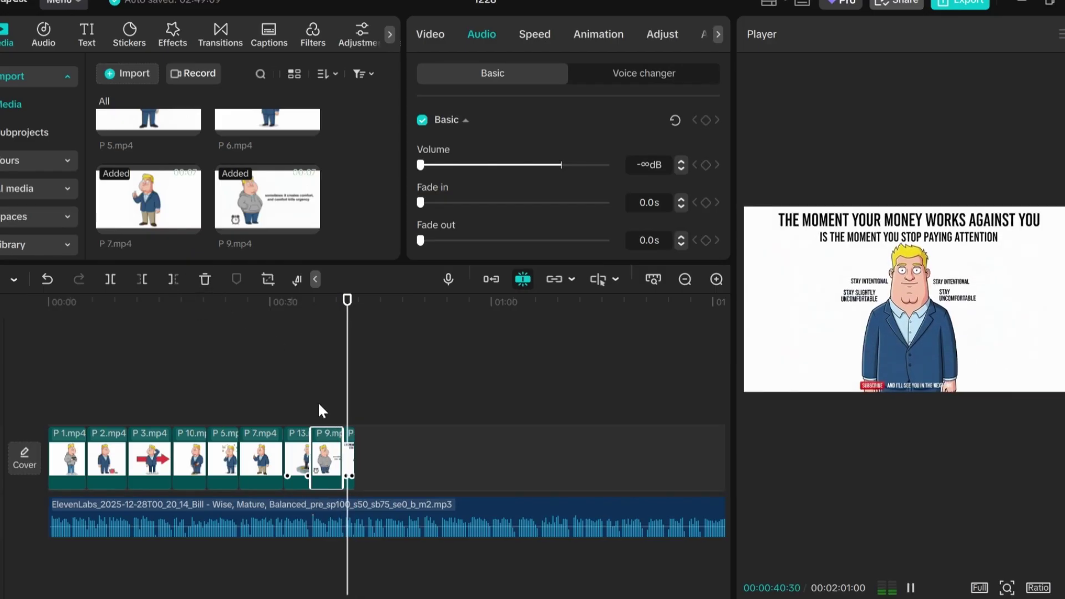
pyautogui.click(340, 407)
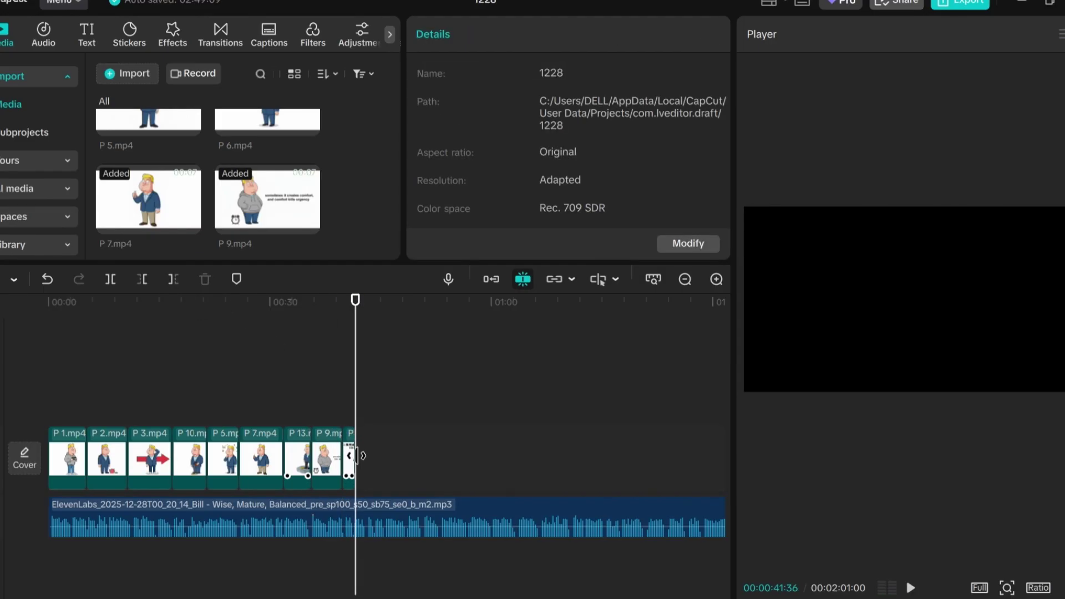
# Lengthen the last clip, P 17.mp4, and cut the video and voiceover to end at 42:57
pyautogui.click(349, 455)
pyautogui.moveTo(350, 452); pyautogui.dragTo(390, 466)
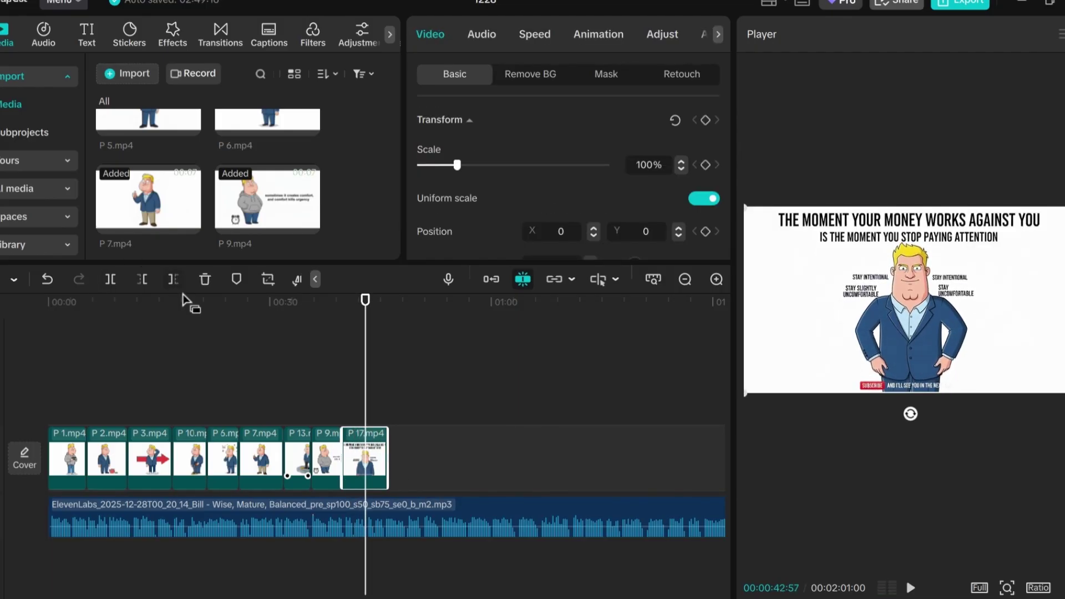
pyautogui.click(175, 279)
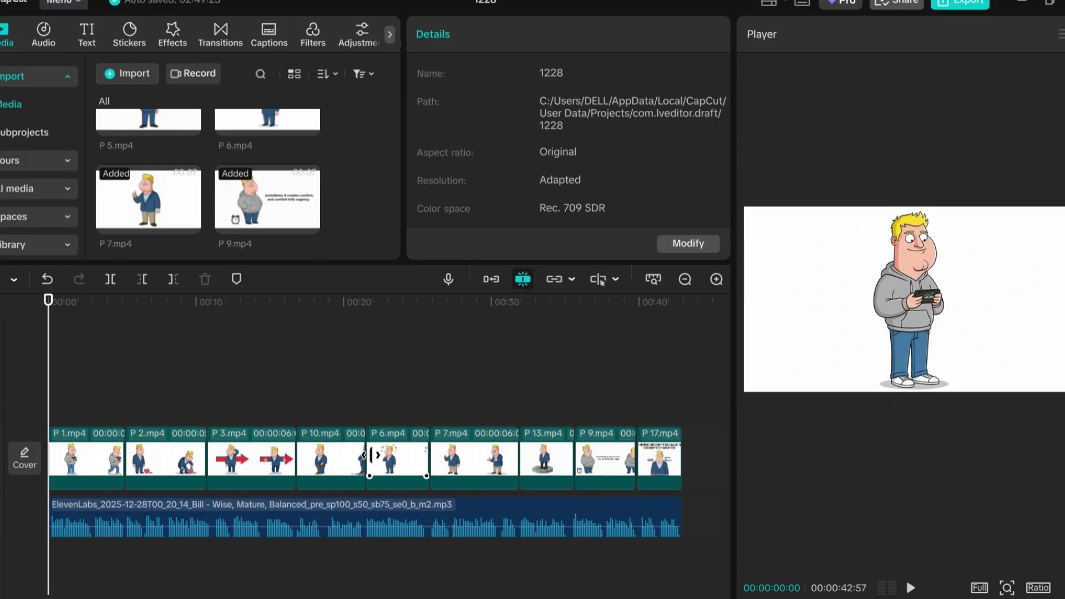
# Add a custom colour adjustment spanning all clips with Tint set to -13
pyautogui.click(355, 37)
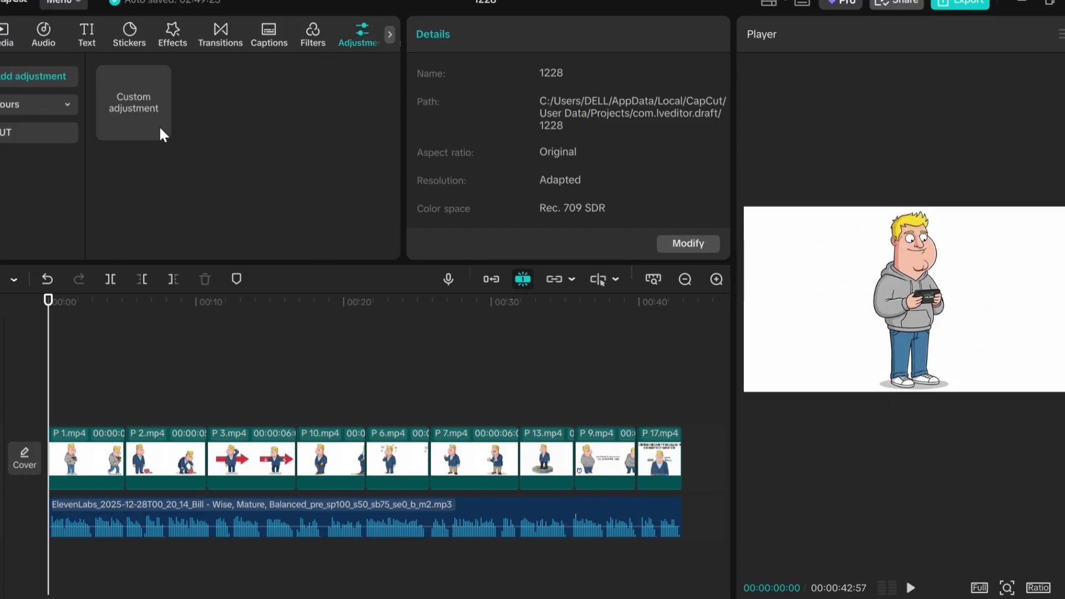
pyautogui.moveTo(88, 407); pyautogui.dragTo(684, 410)
pyautogui.scroll(-3, 521, 205)
pyautogui.moveTo(507, 153)
pyautogui.mouseDown()
pyautogui.moveTo(485, 154)
pyautogui.moveTo(497, 157)
pyautogui.mouseUp()
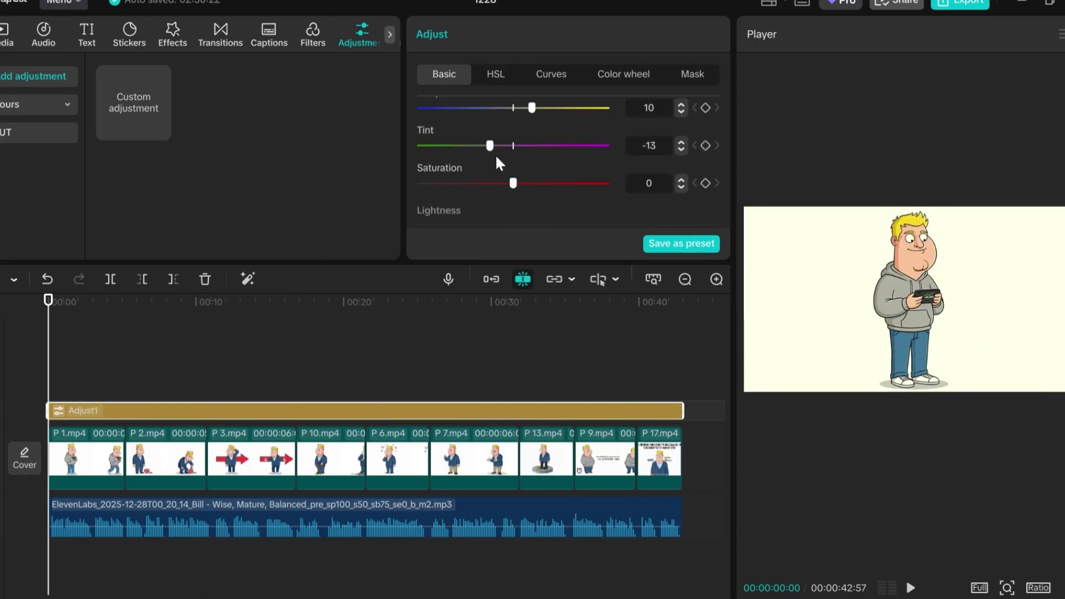
pyautogui.moveTo(535, 190); pyautogui.dragTo(515, 198)
pyautogui.scroll(-2, 521, 197)
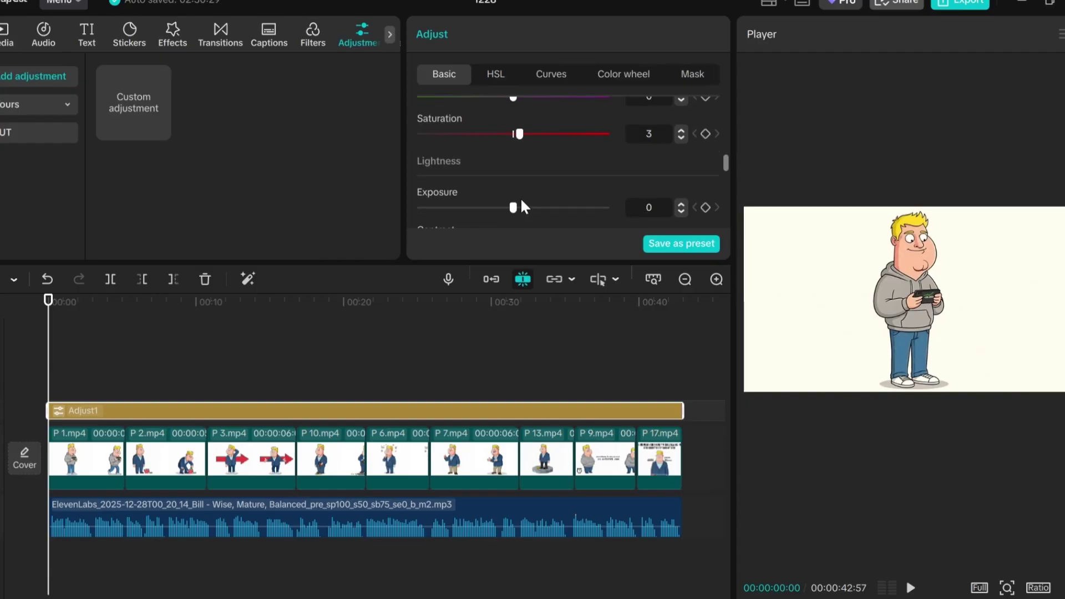
# Generate English auto captions, nudge them slightly lower, and bring up the export settings
pyautogui.click(88, 31)
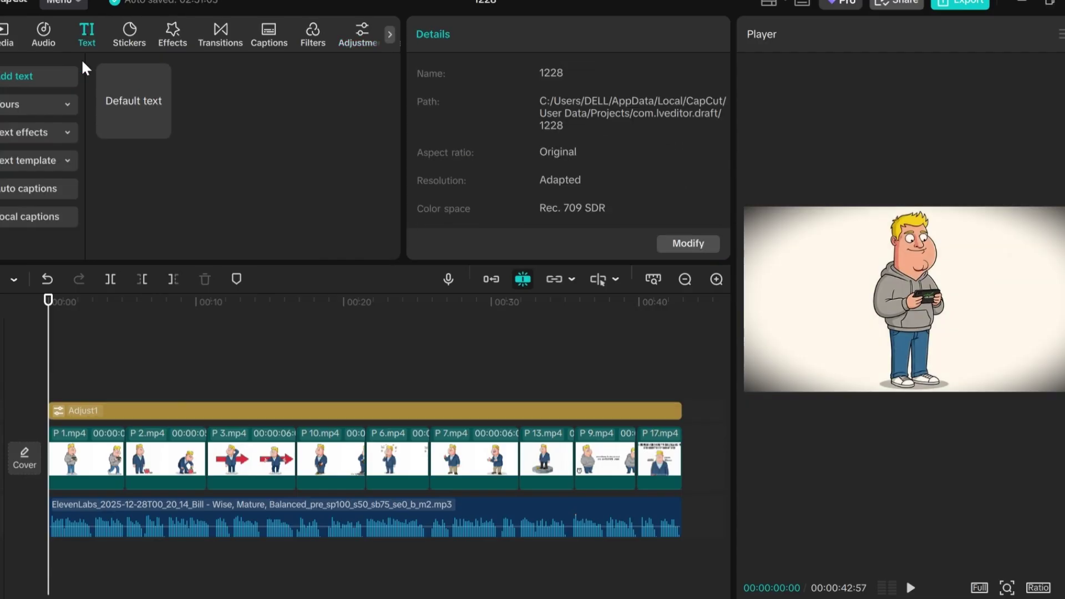
pyautogui.click(26, 185)
pyautogui.click(345, 244)
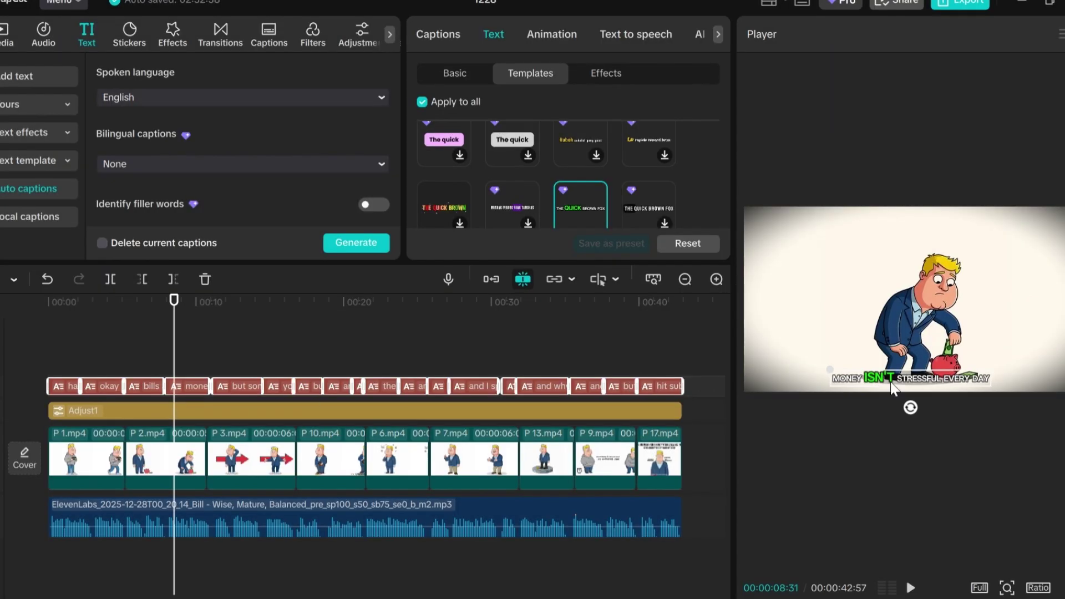
pyautogui.moveTo(891, 384); pyautogui.dragTo(895, 383)
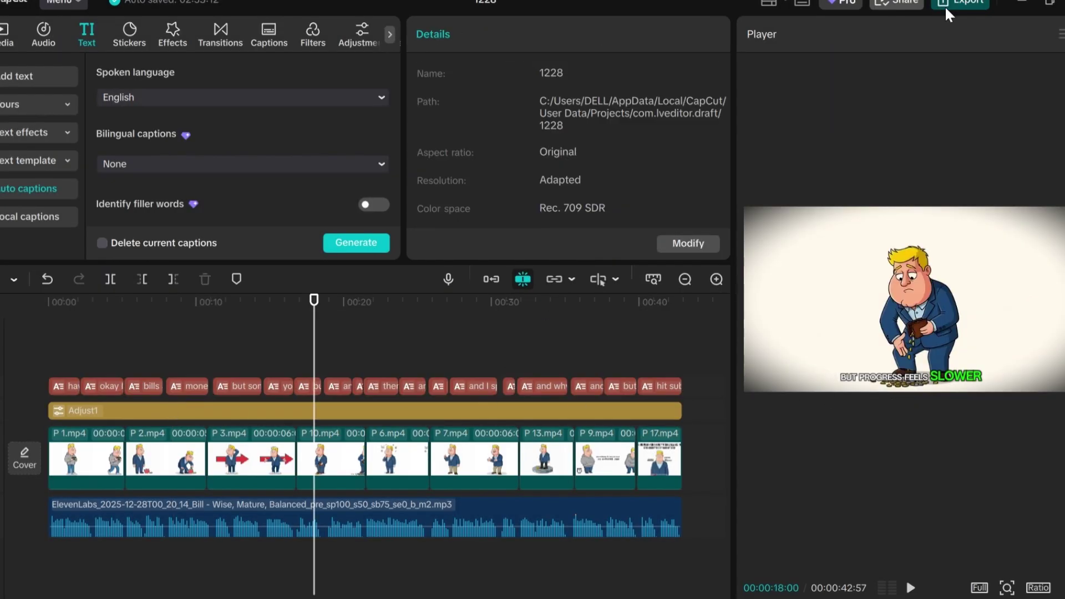
pyautogui.click(945, 13)
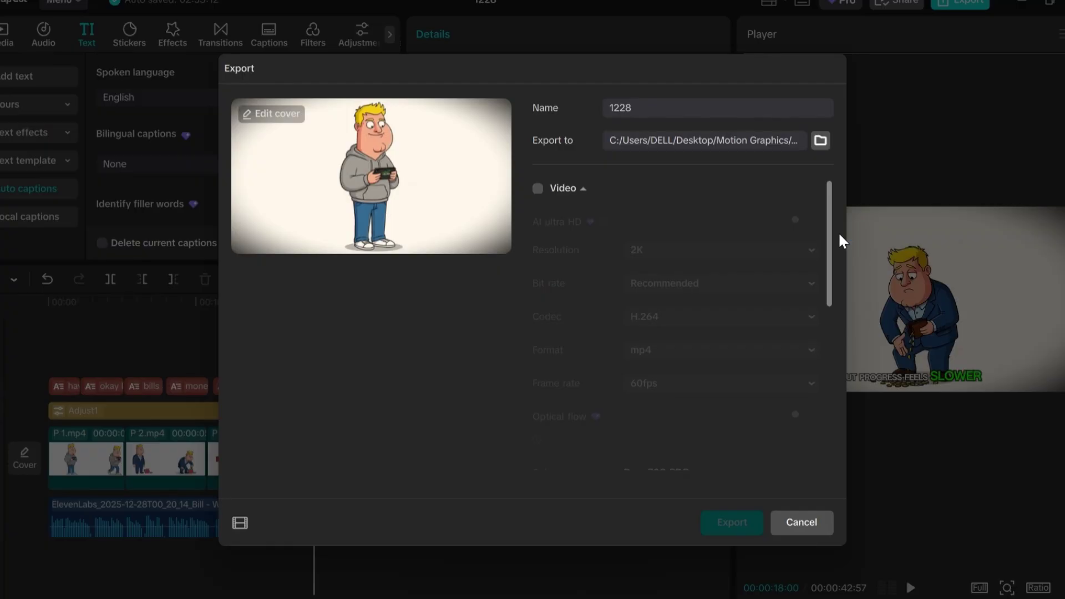